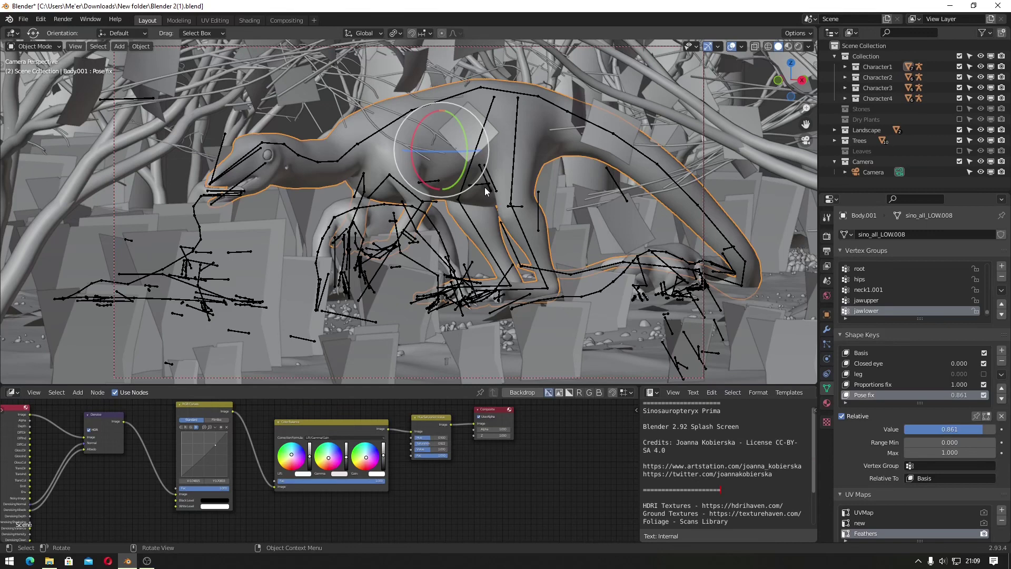
# - In System preferences, try CUDA, OptiX and OpenCL as Cycles render devices, then settle on None
pyautogui.click(40, 19)
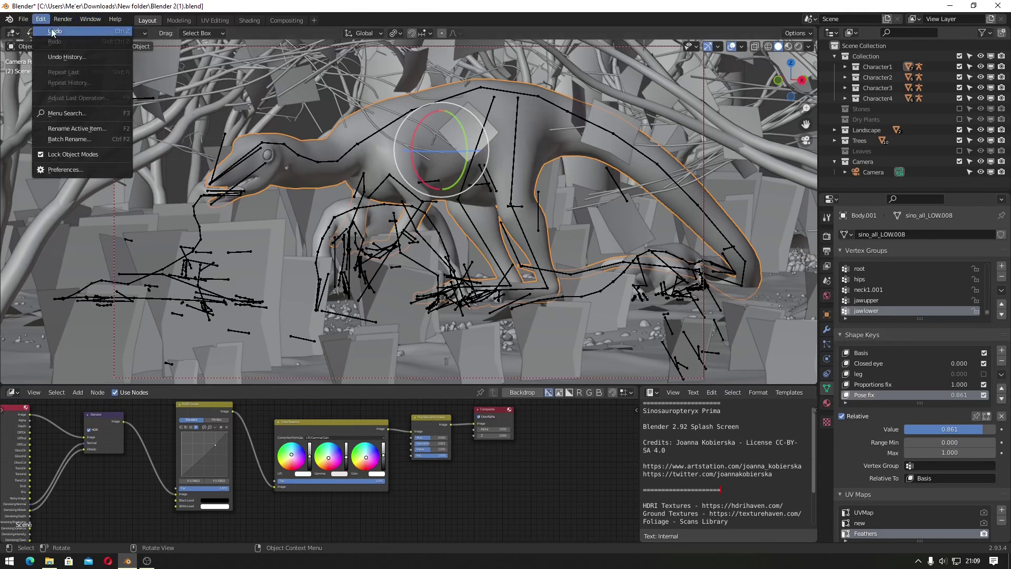
pyautogui.click(79, 169)
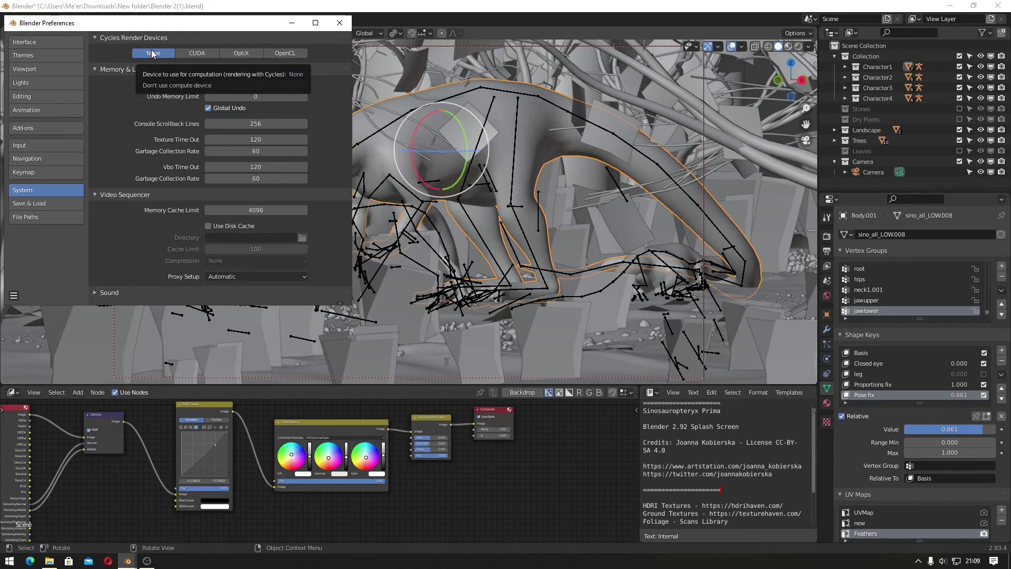
pyautogui.click(198, 54)
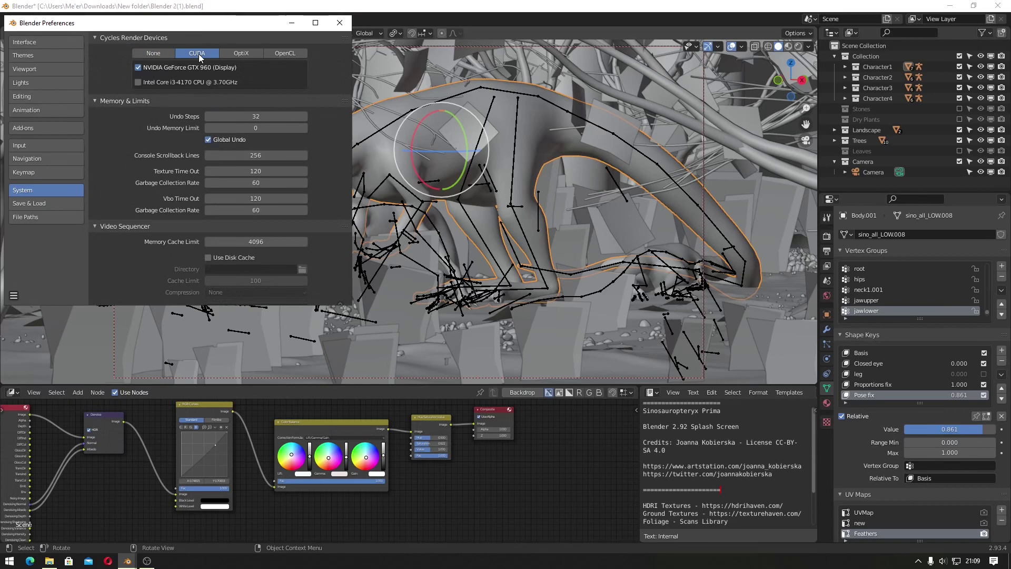
pyautogui.click(238, 52)
pyautogui.click(286, 55)
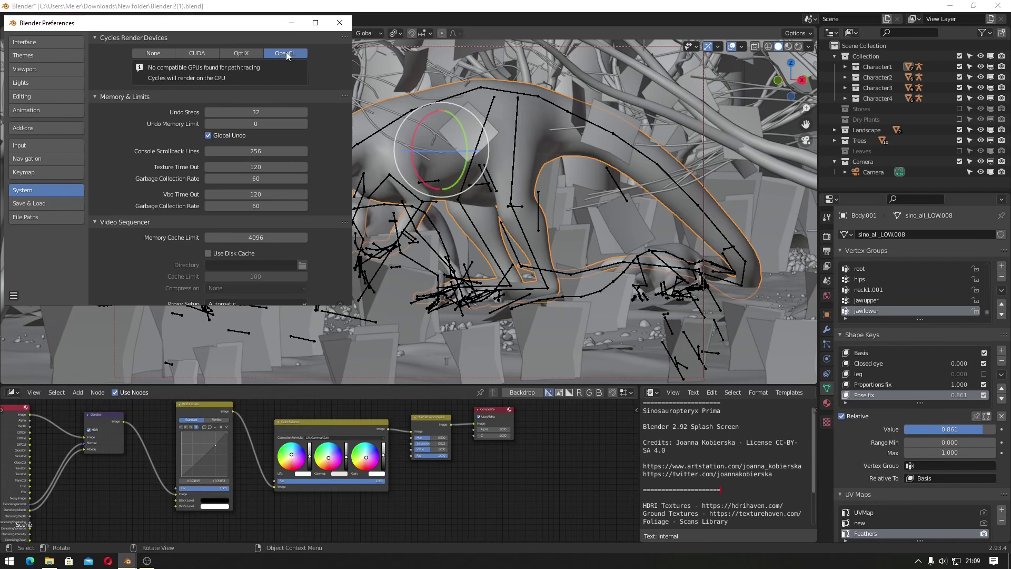
pyautogui.click(147, 54)
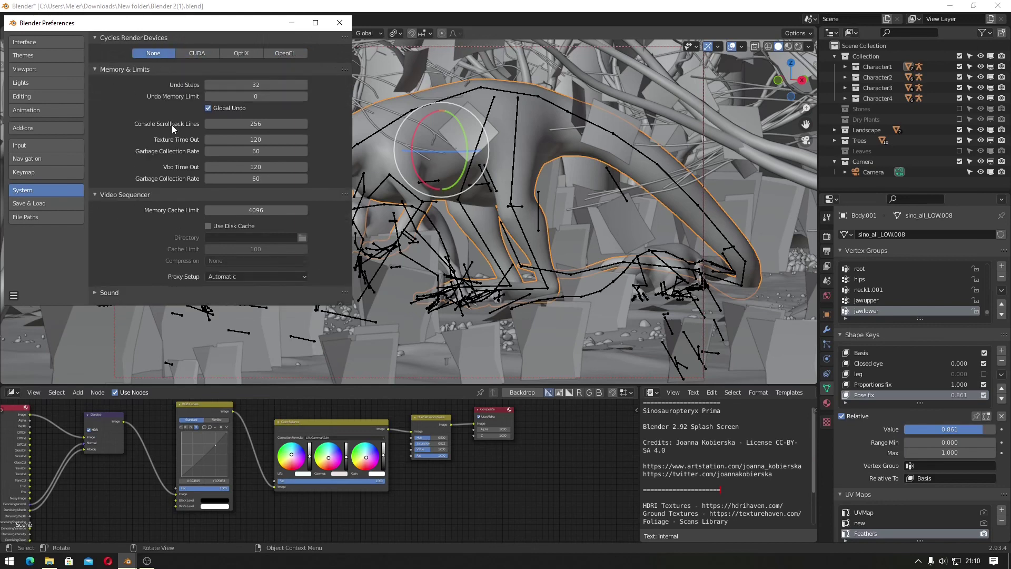
pyautogui.rightClick(279, 562)
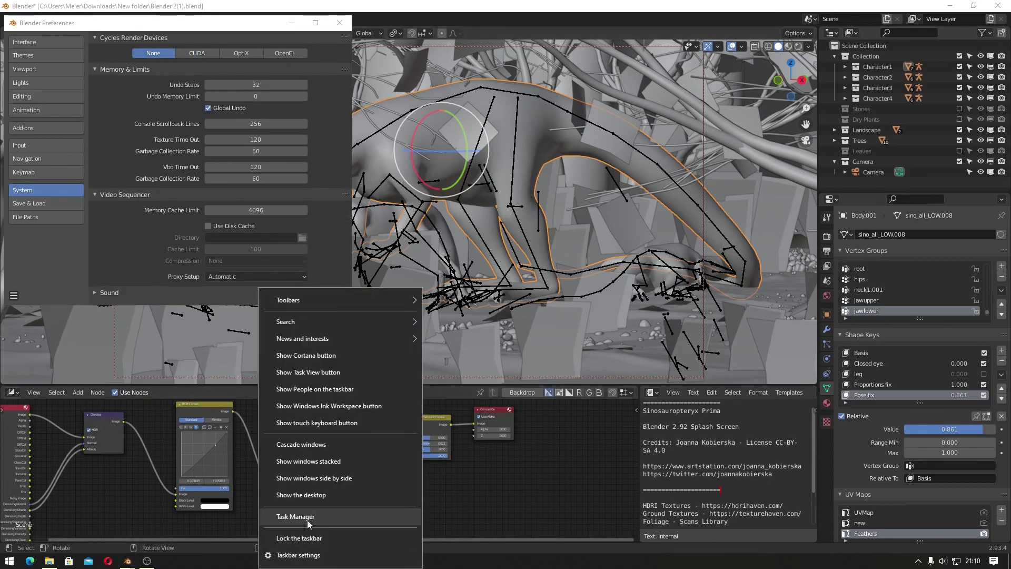
# - Check Task Manager's memory page (5.8 of 15.9 GB used), then close Blender's Preferences
pyautogui.click(295, 516)
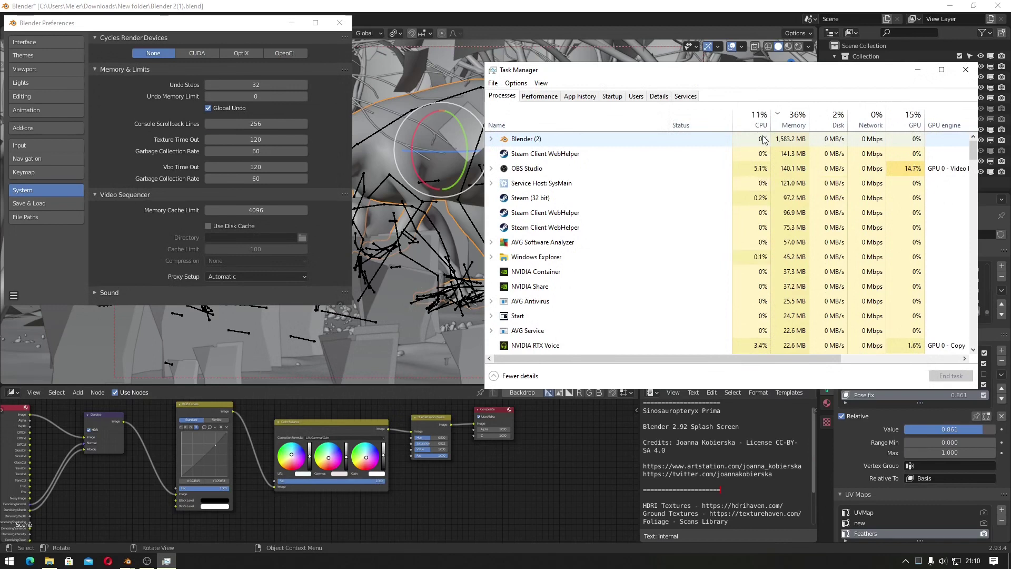
pyautogui.click(525, 97)
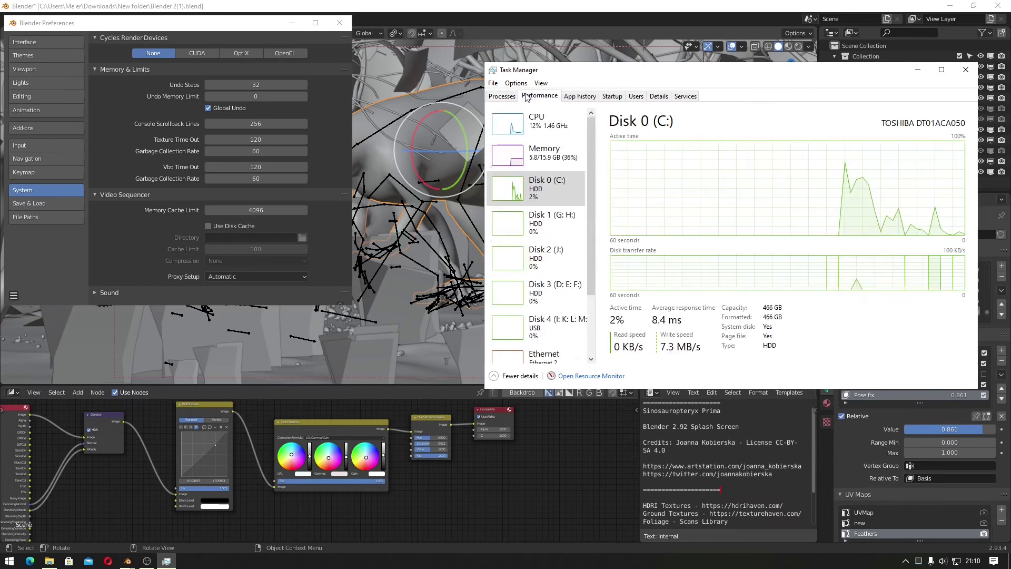
pyautogui.click(542, 157)
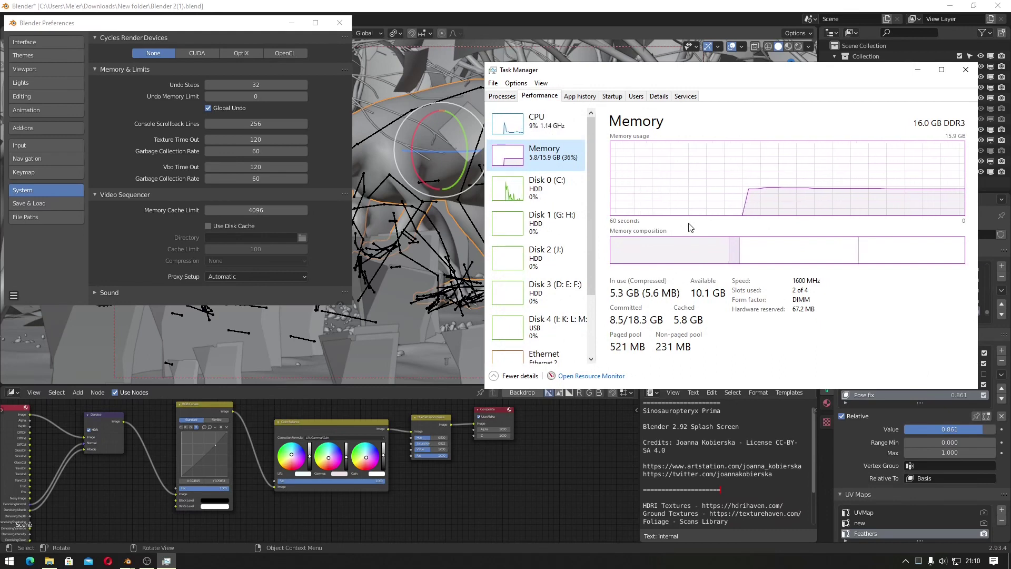
pyautogui.click(356, 32)
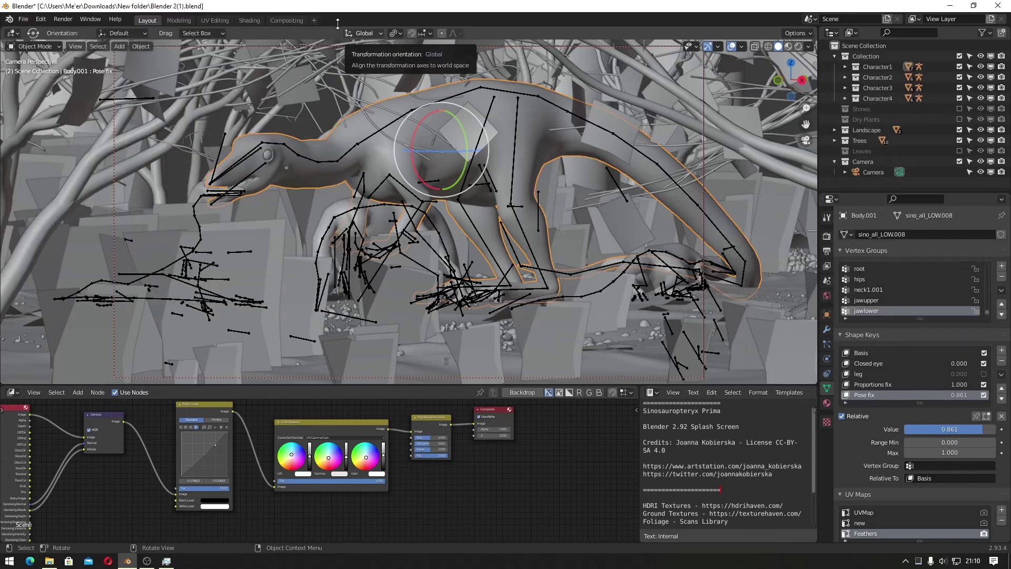
# - Open Task Manager over the loaded Red Autumn Forest scene, showing Blender at about 4.4 GB
pyautogui.click(69, 19)
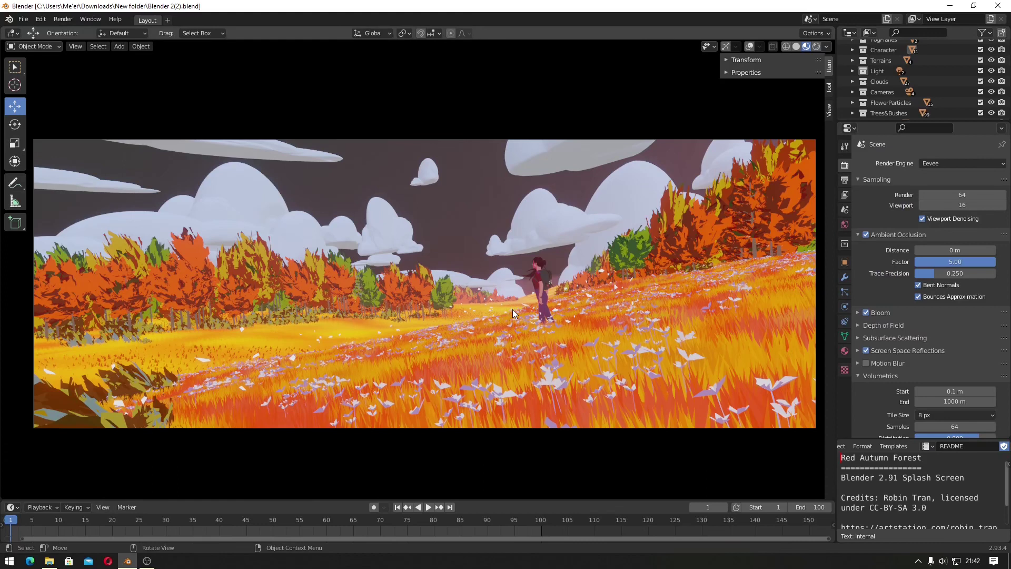
pyautogui.rightClick(292, 561)
pyautogui.click(323, 520)
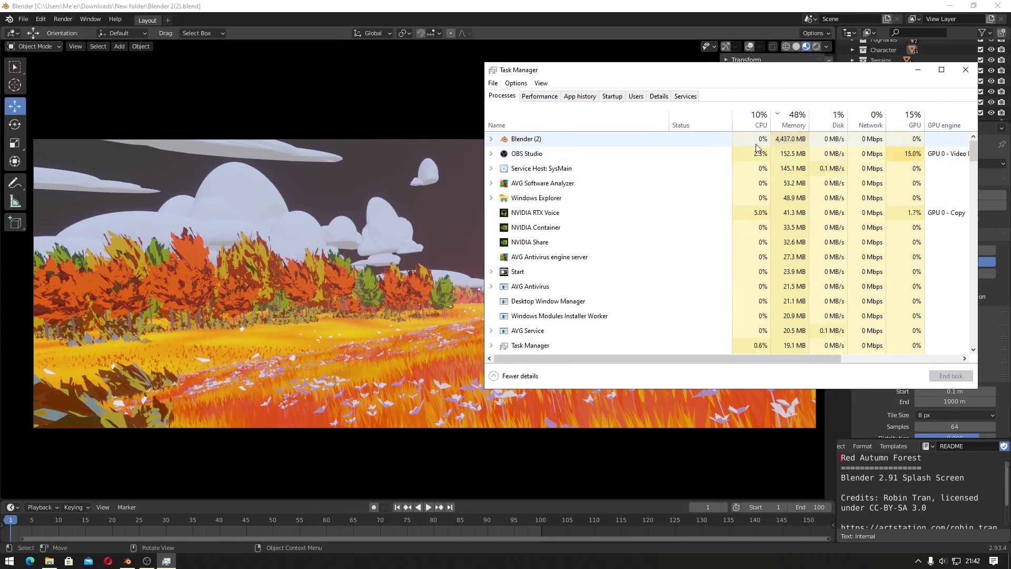
# - View Task Manager's memory graph at 7.8 of 15.9 GB, then bring Blender forward
pyautogui.click(543, 97)
pyautogui.click(547, 157)
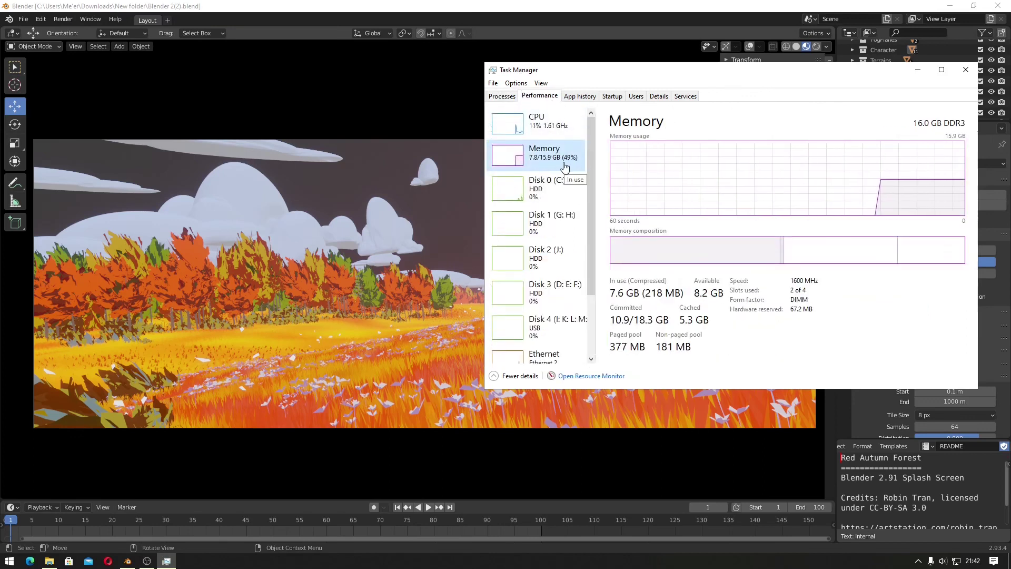
pyautogui.click(69, 20)
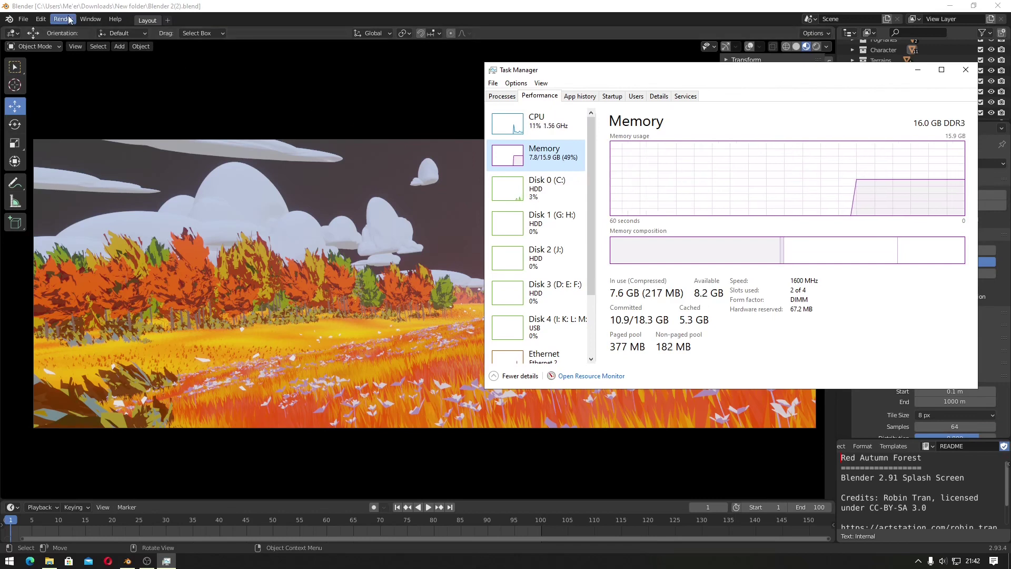
# - Switch the Cycles render device to None for CPU rendering and close Preferences
pyautogui.click(35, 17)
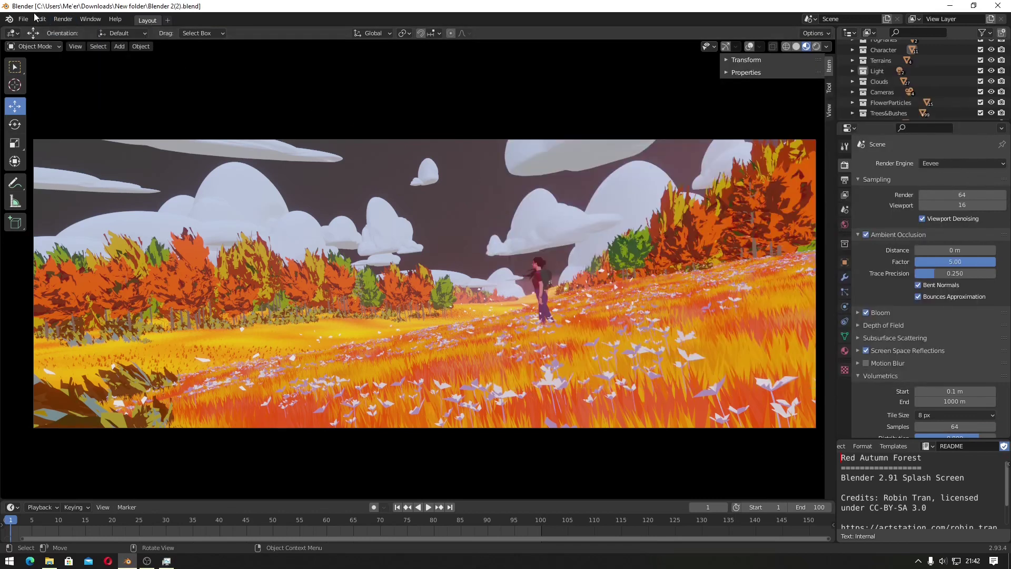
pyautogui.click(40, 19)
pyautogui.click(58, 169)
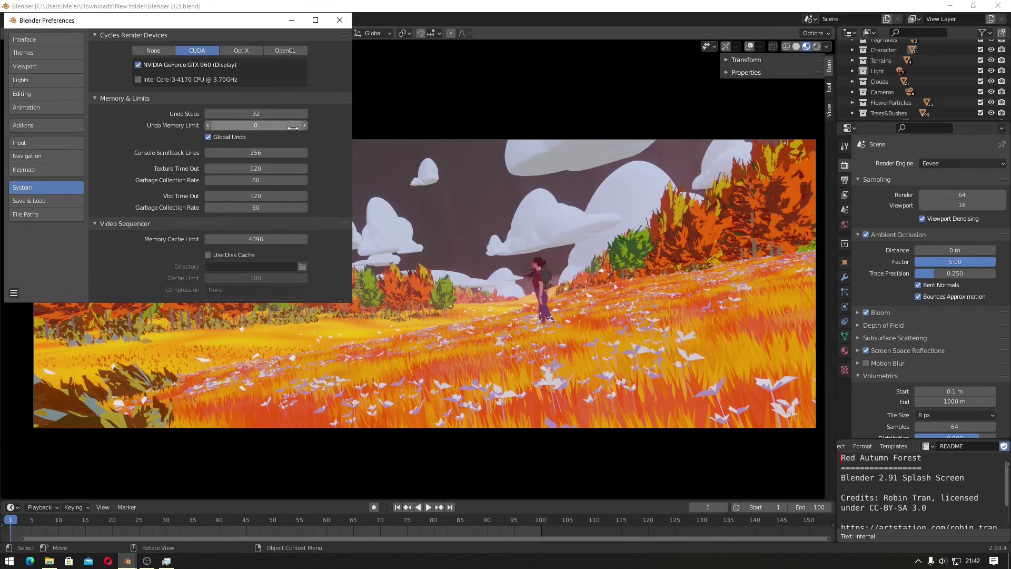
pyautogui.click(154, 51)
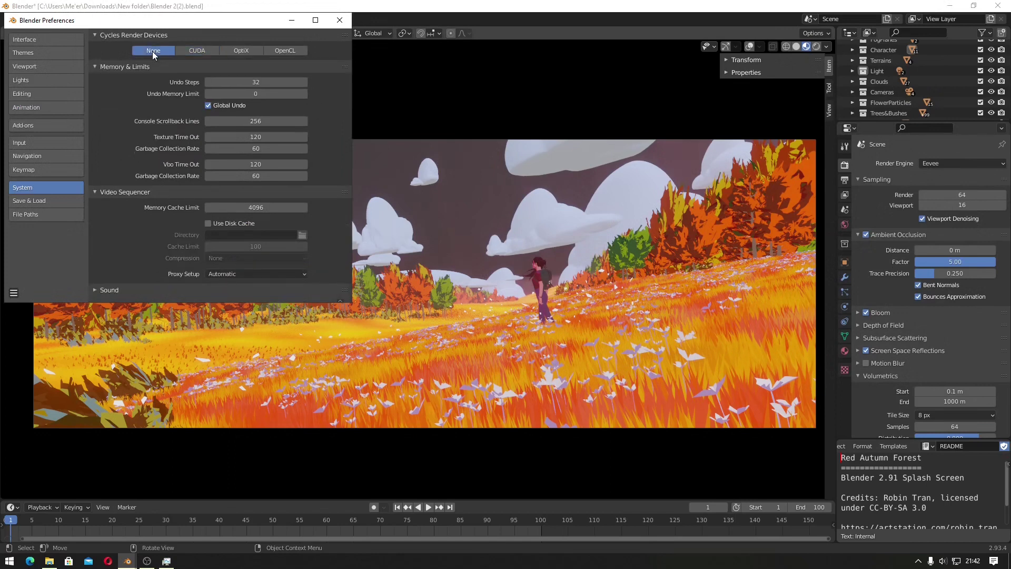
pyautogui.click(340, 21)
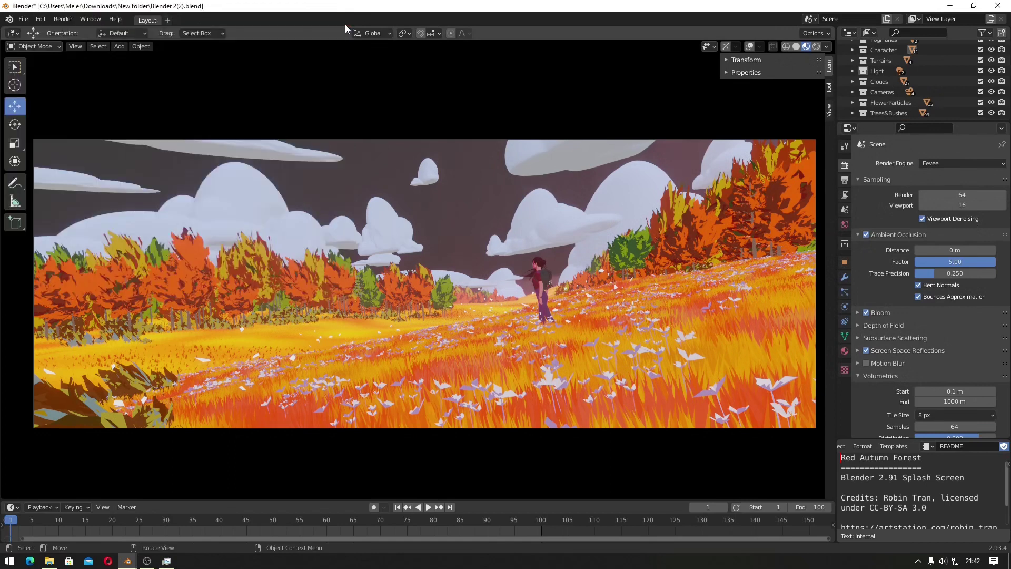
pyautogui.click(64, 21)
# - Render the forest image on the CPU while watching Task Manager memory, finishing in 20.33 seconds
pyautogui.click(71, 33)
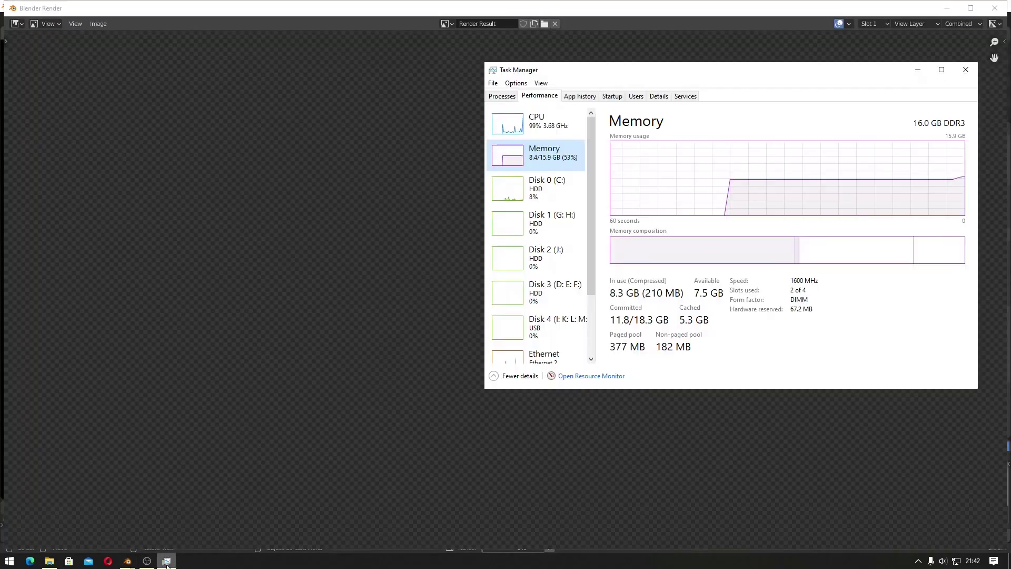
pyautogui.click(166, 561)
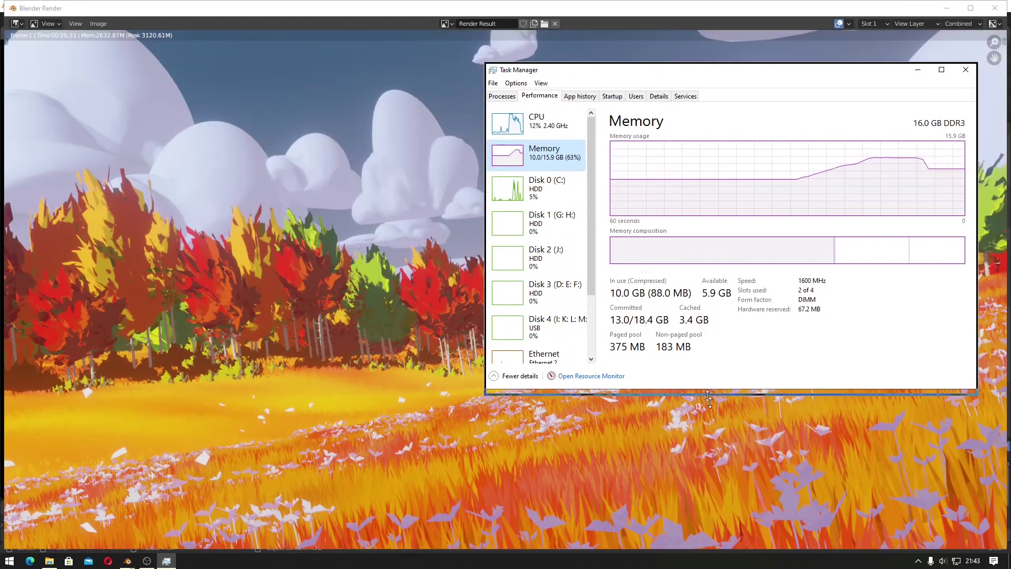
pyautogui.moveTo(719, 389); pyautogui.dragTo(721, 472)
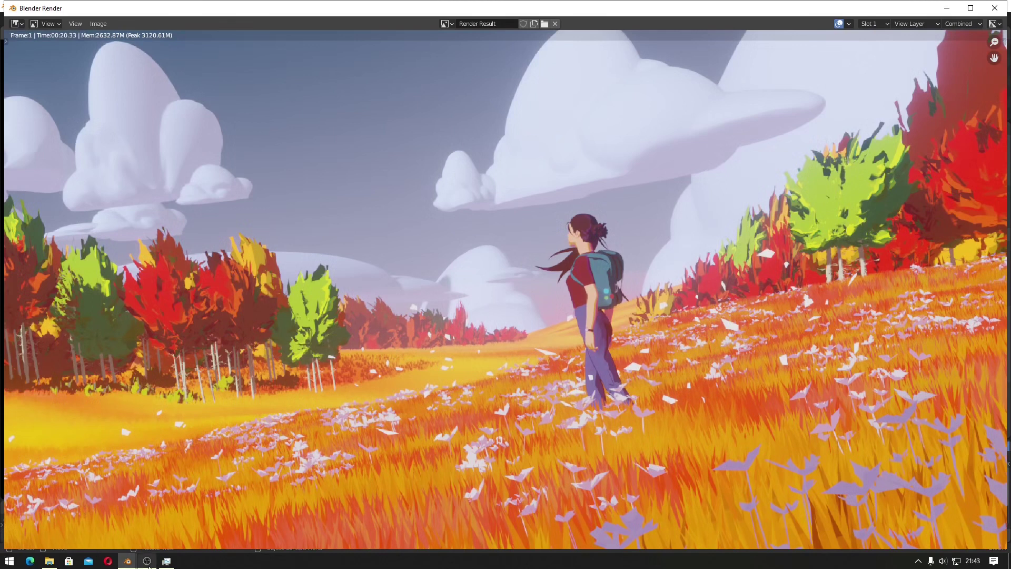
pyautogui.click(166, 561)
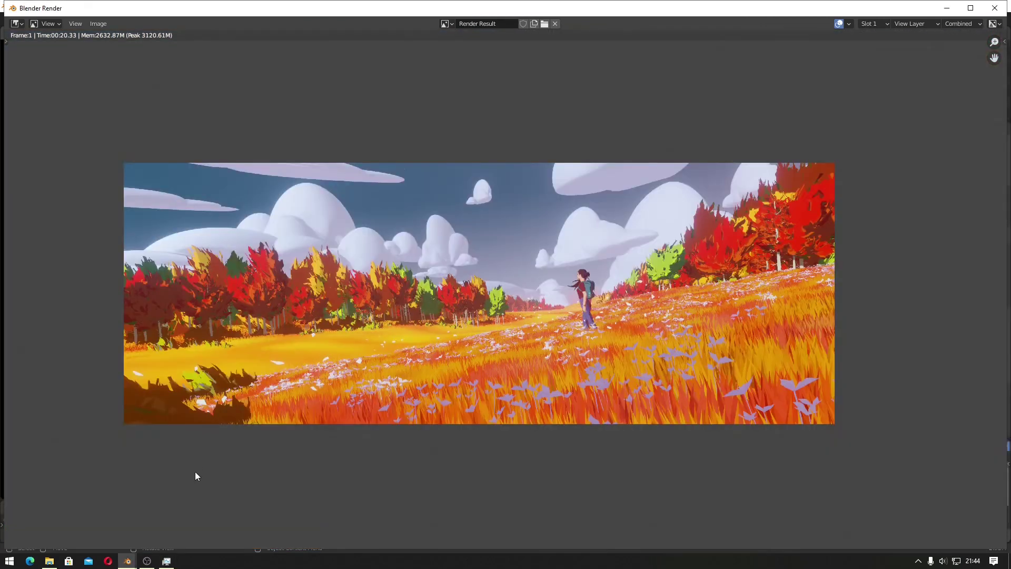
pyautogui.click(146, 561)
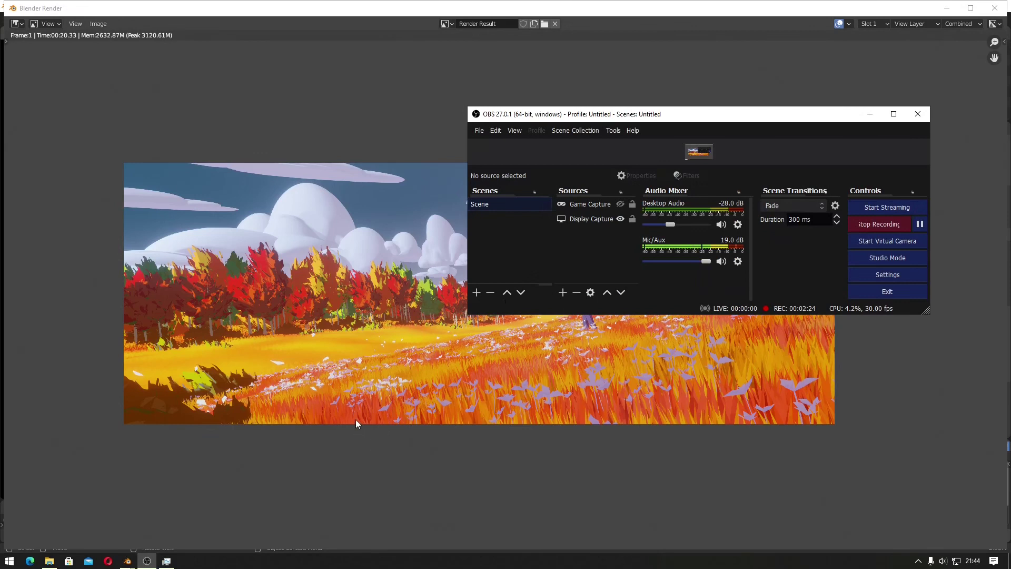
# - Close the render result and set the Cycles render device to CUDA on the GTX 960
pyautogui.click(375, 397)
pyautogui.press('Escape')
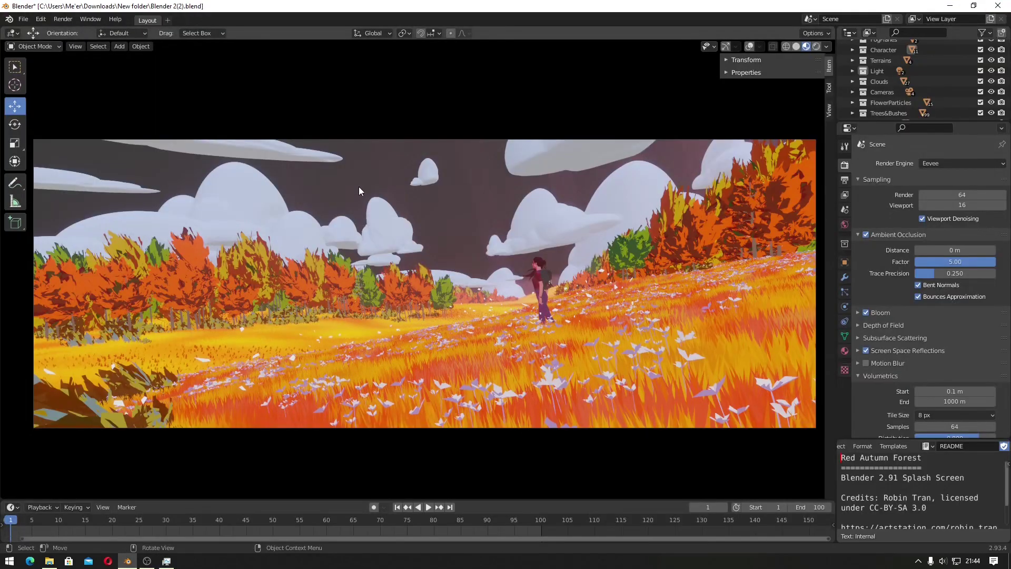
pyautogui.click(45, 20)
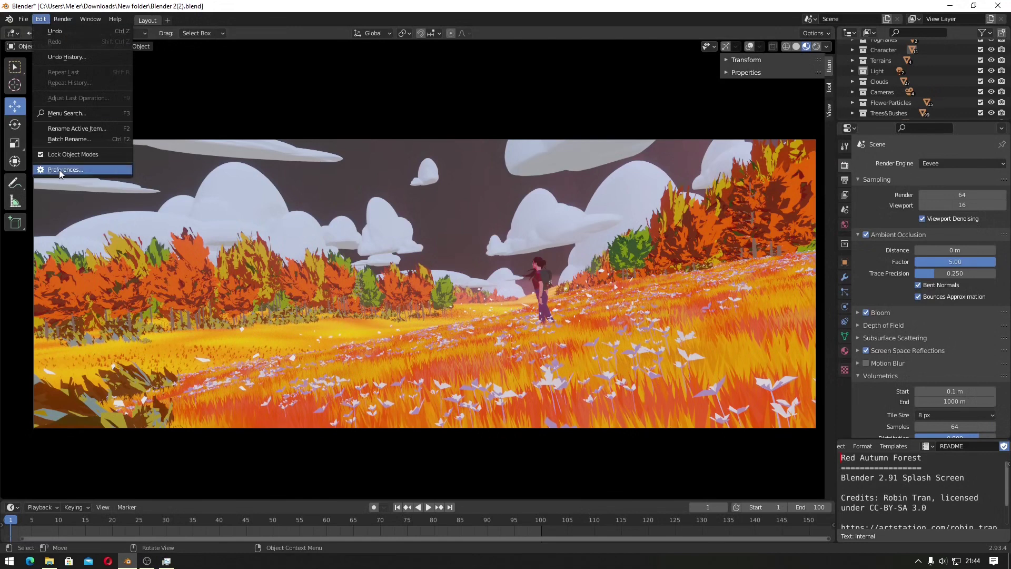
pyautogui.click(59, 170)
pyautogui.click(199, 56)
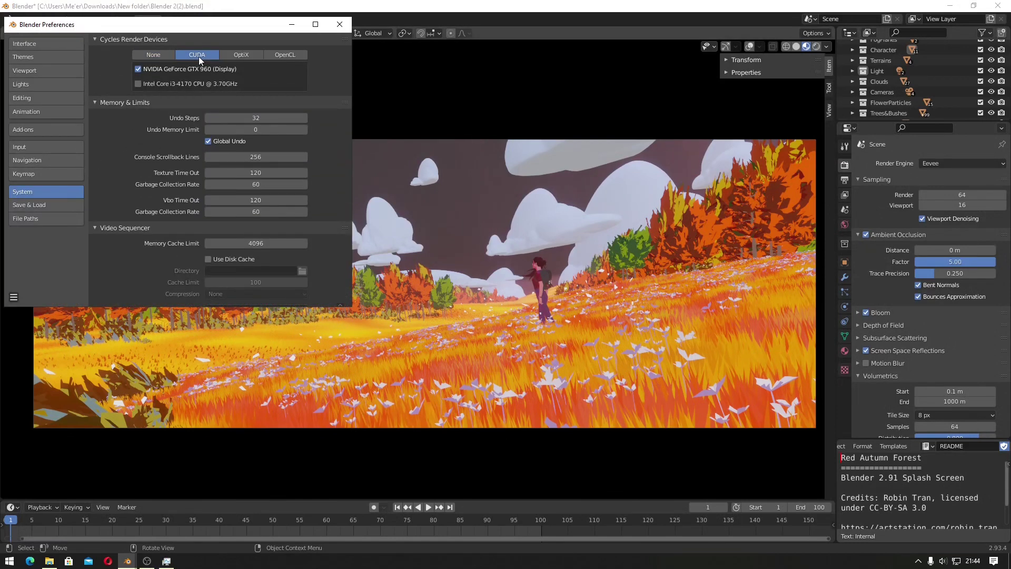
pyautogui.click(341, 24)
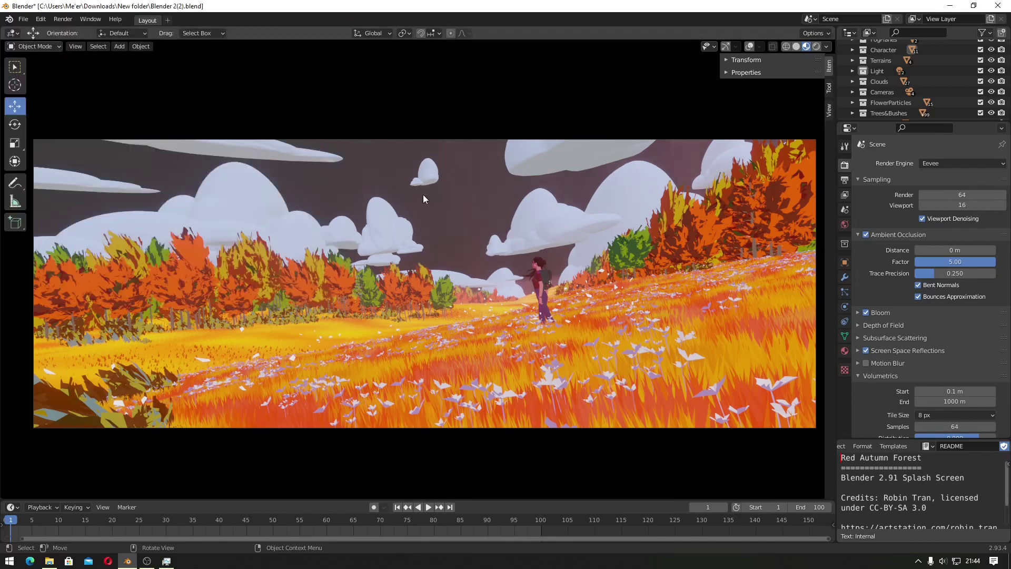
# - Render the forest on the GPU while Task Manager's GPU 0 page shows about 98% load
pyautogui.click(62, 19)
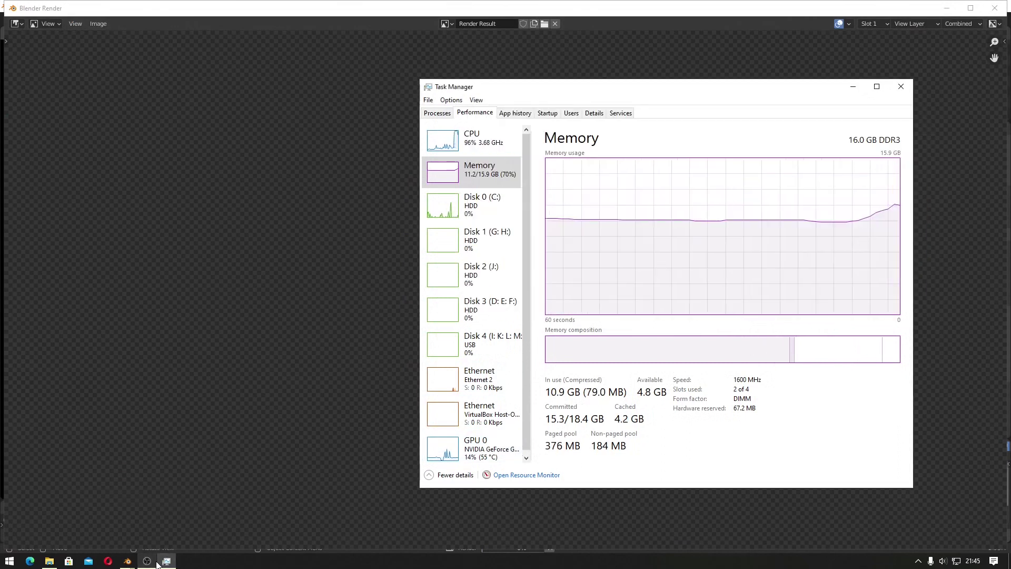
pyautogui.click(450, 446)
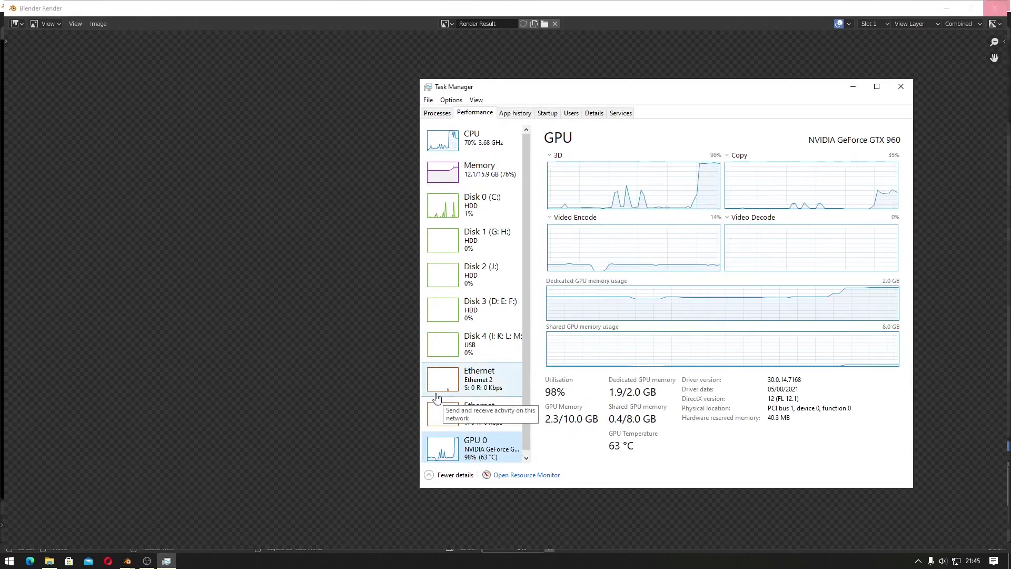
pyautogui.click(479, 168)
pyautogui.click(490, 453)
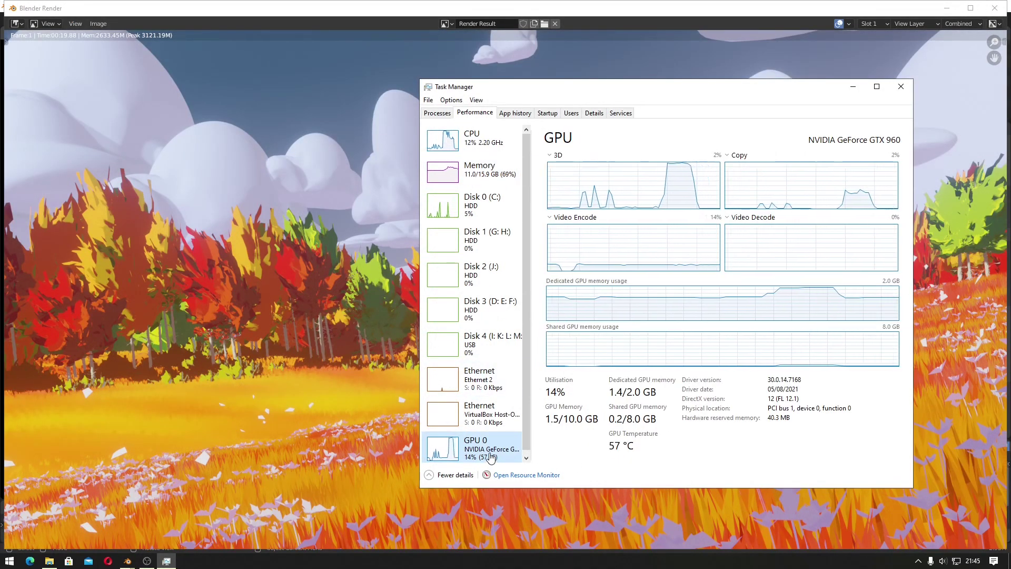
# - Fit and zoom the finished 00:19.88 render, then close the render window
pyautogui.click(356, 301)
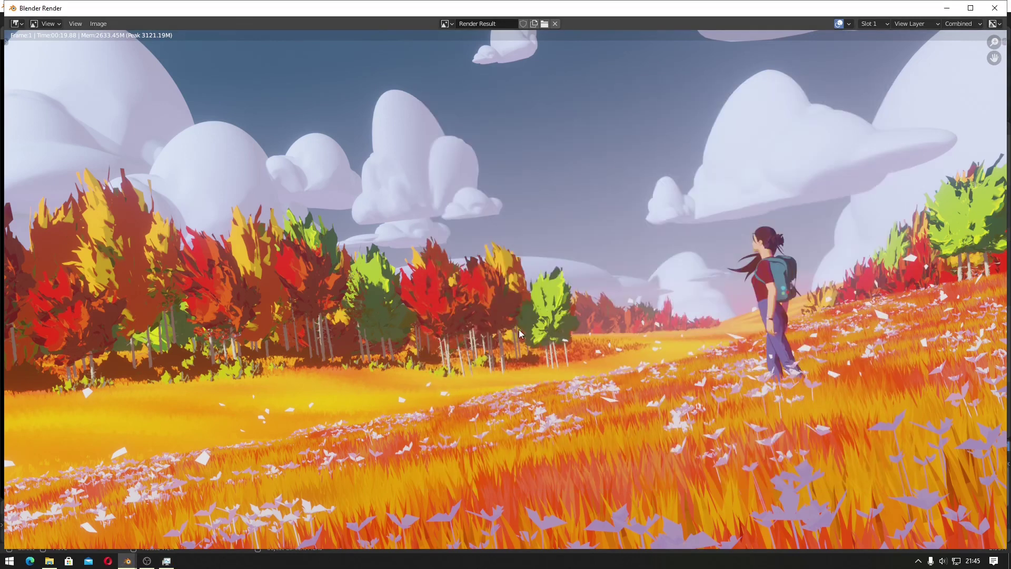
pyautogui.press('Home')
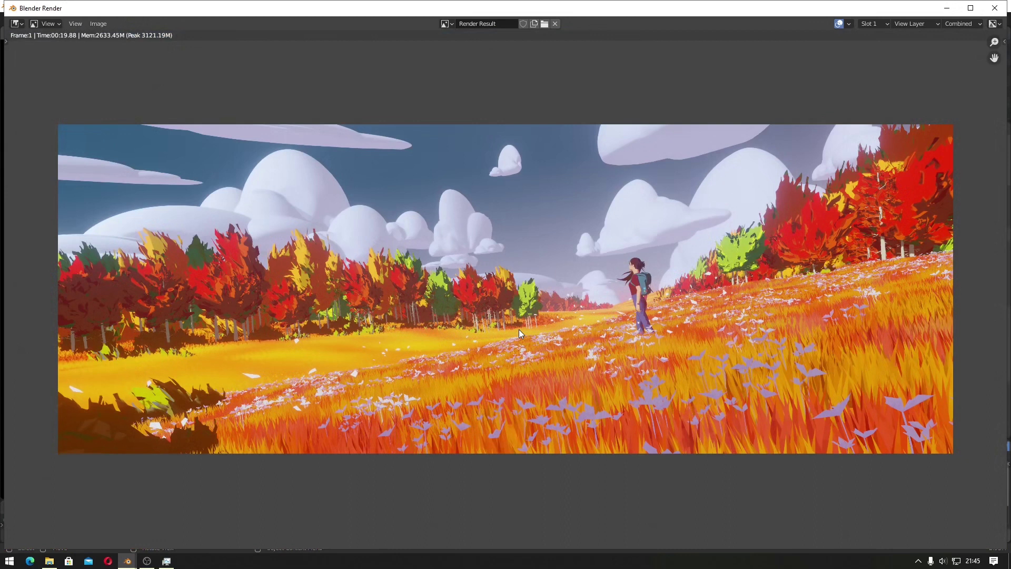
pyautogui.scroll(1, 520, 330)
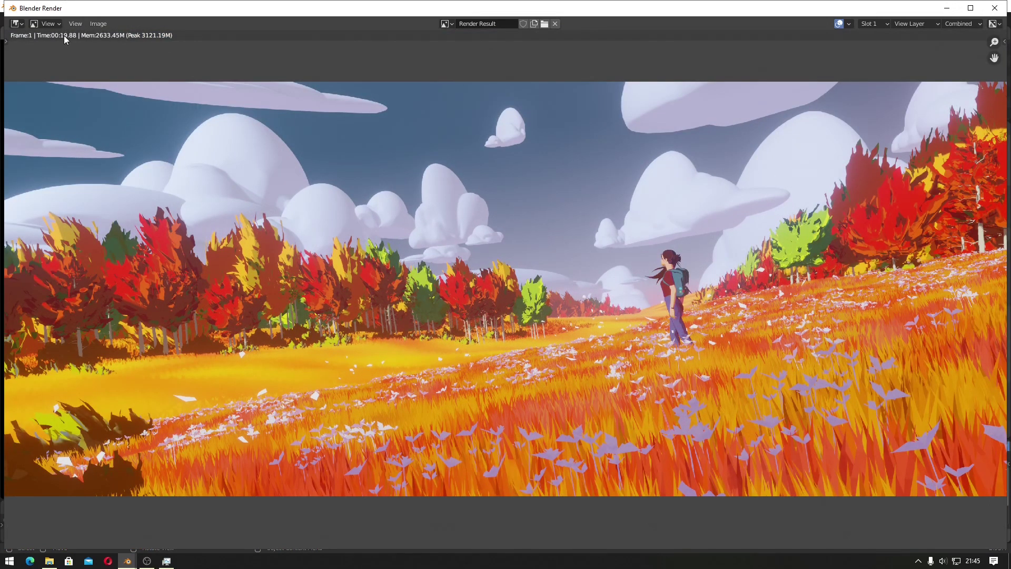
pyautogui.click(995, 7)
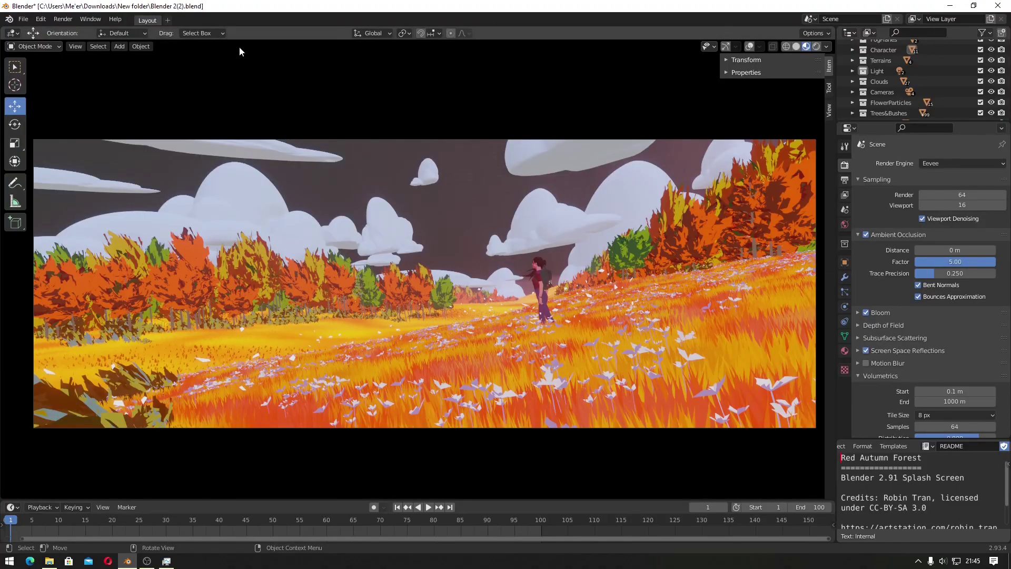
# - Set the Cycles render device back to None in System preferences
pyautogui.click(62, 20)
pyautogui.moveTo(40, 19)
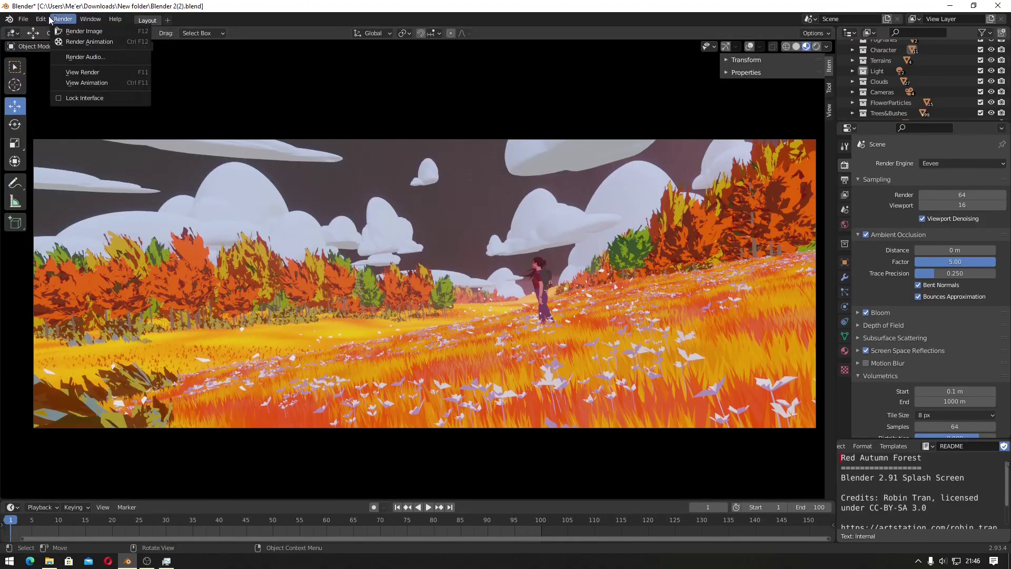
pyautogui.click(48, 169)
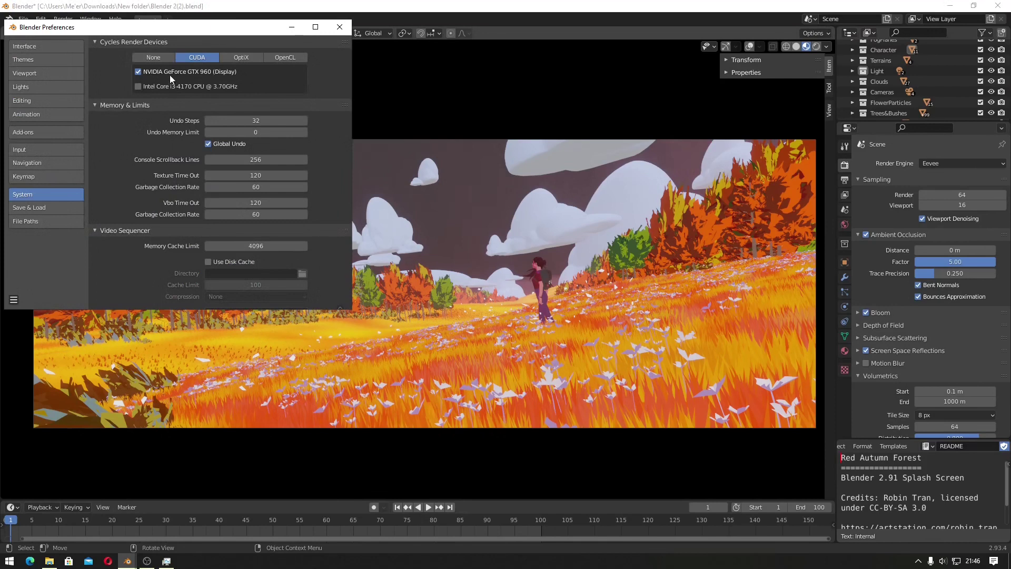
pyautogui.click(160, 57)
pyautogui.click(340, 27)
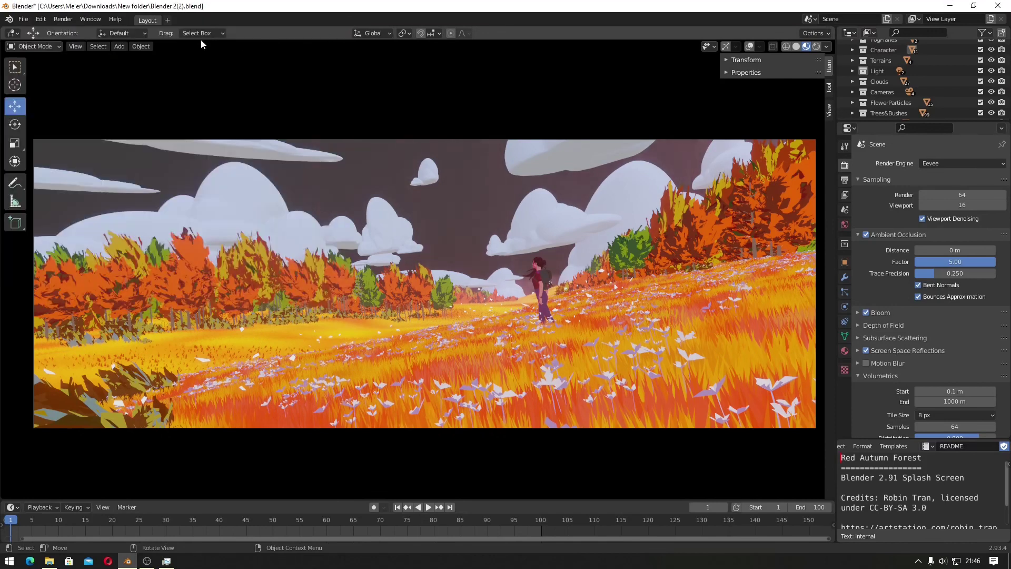
# - Render the forest image on the CPU and watch Task Manager's CPU page hit 100%
pyautogui.click(90, 19)
pyautogui.click(63, 19)
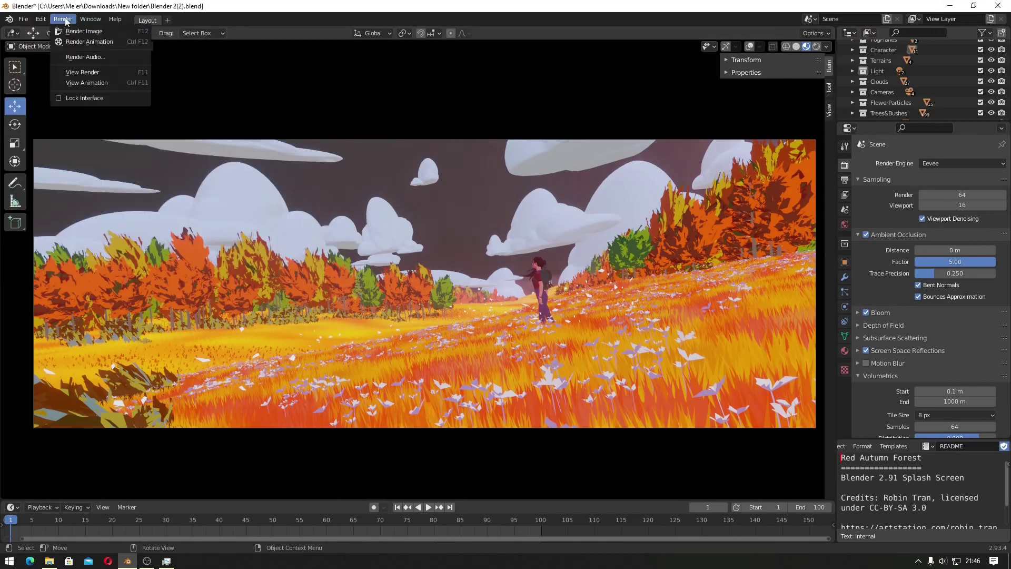
pyautogui.click(74, 34)
pyautogui.click(166, 561)
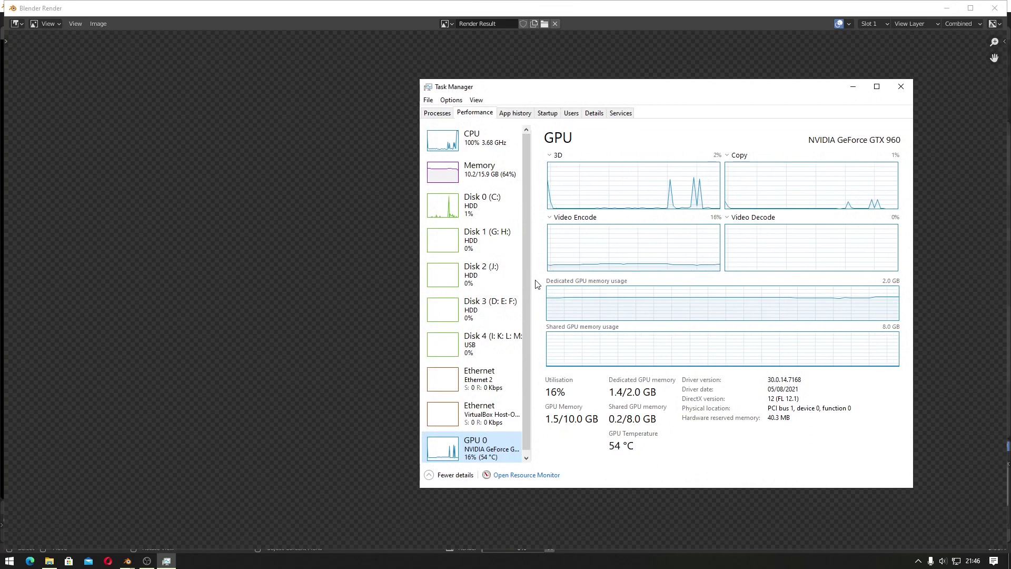
pyautogui.click(484, 149)
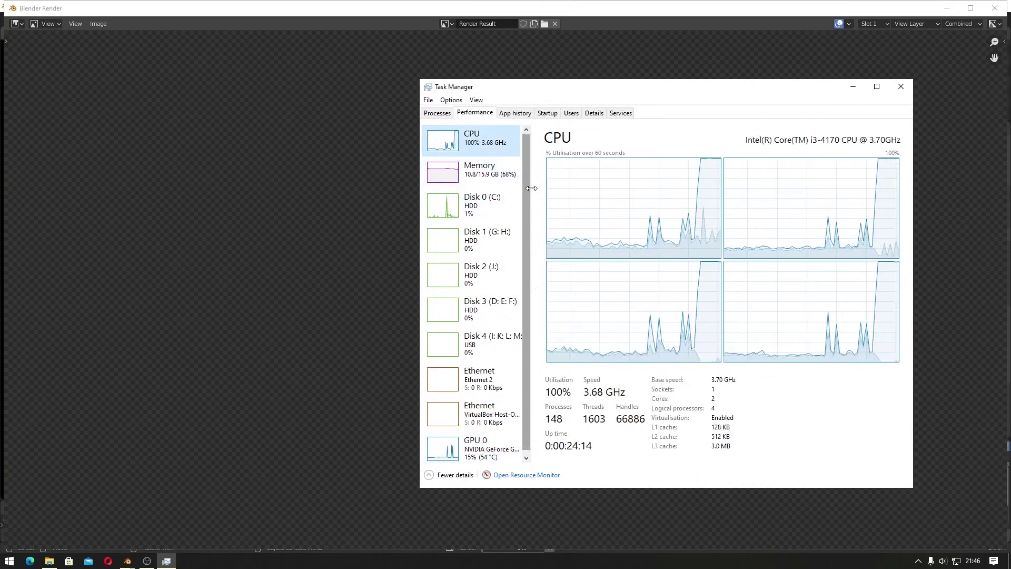
pyautogui.moveTo(579, 97); pyautogui.dragTo(669, 106)
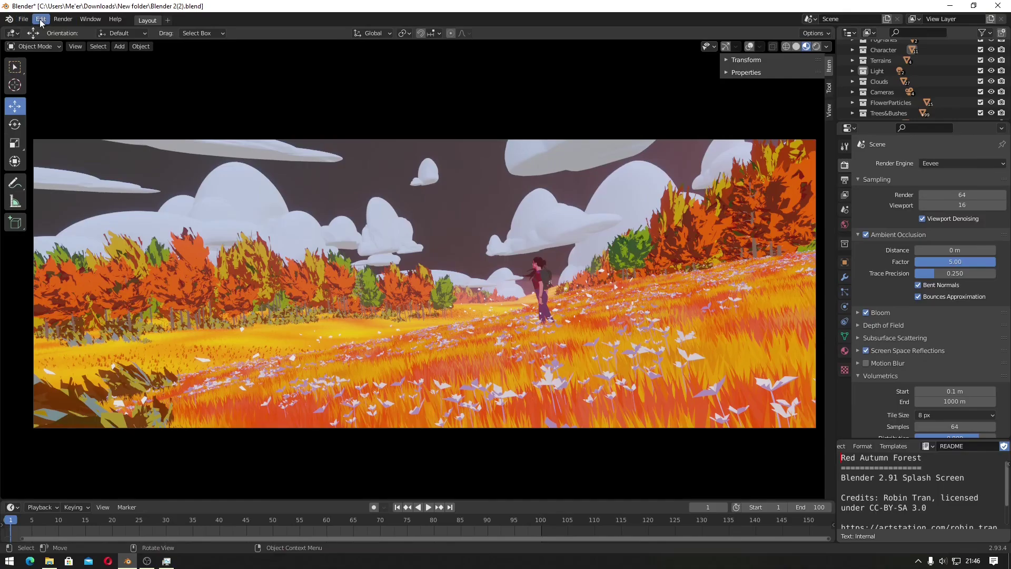
# - Set the Cycles render device to CUDA again in System preferences
pyautogui.click(44, 19)
pyautogui.click(79, 169)
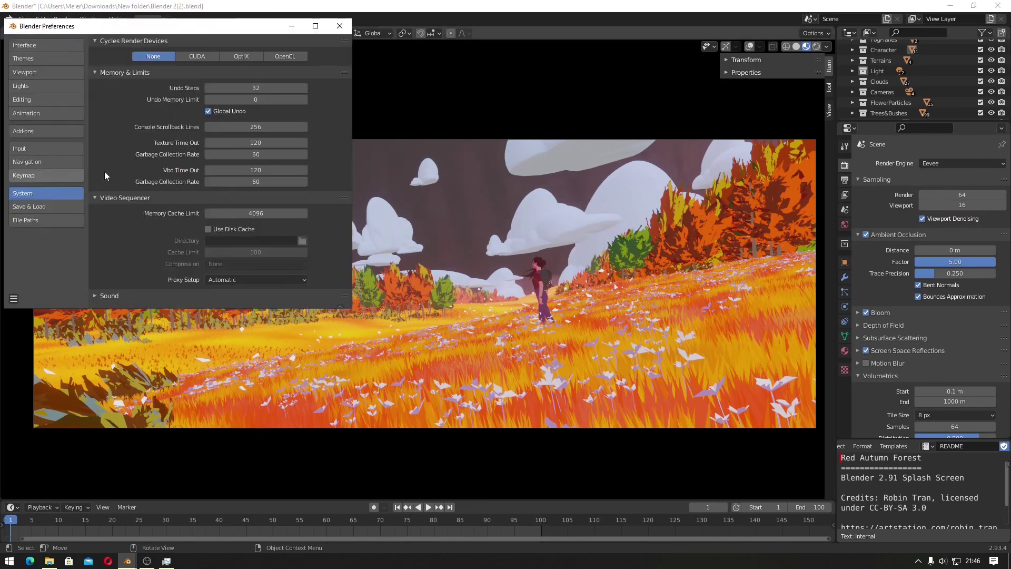
pyautogui.click(196, 57)
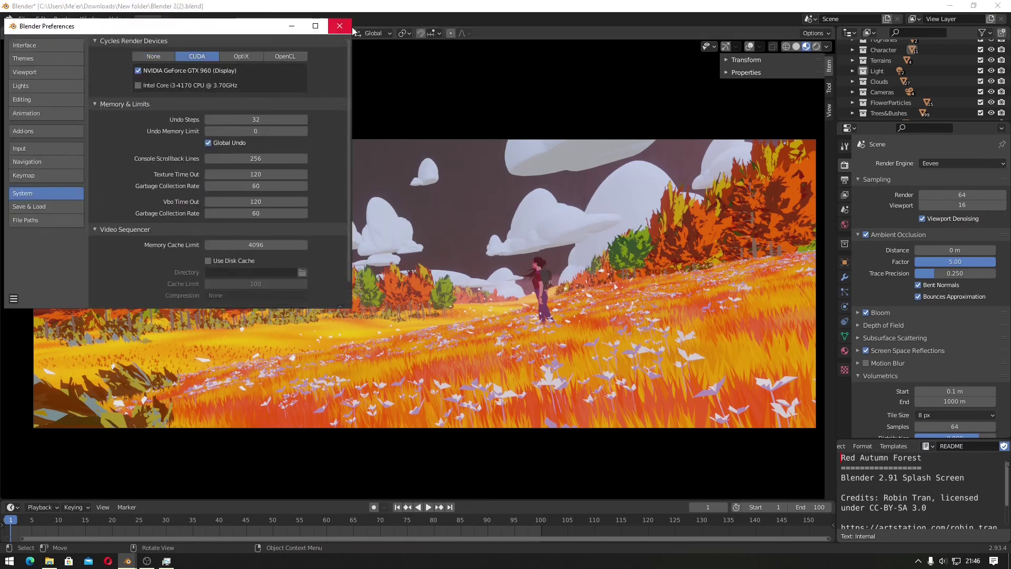
pyautogui.click(345, 27)
# - Render the forest animation on the GPU watching GPU 0, close it, then check memory at 4.3 of 15.9 GB
pyautogui.click(62, 19)
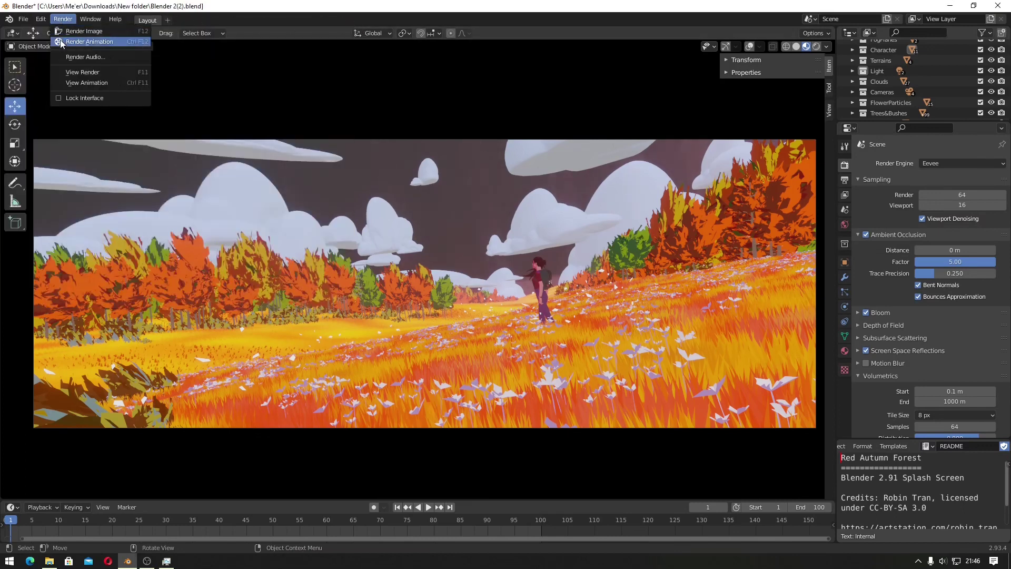
pyautogui.click(61, 42)
pyautogui.click(168, 561)
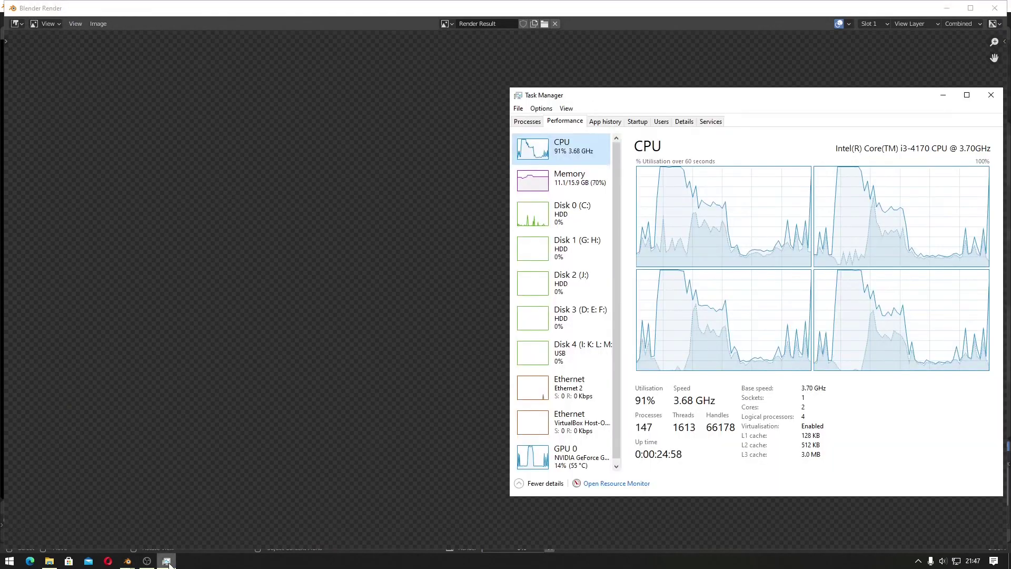
pyautogui.click(561, 454)
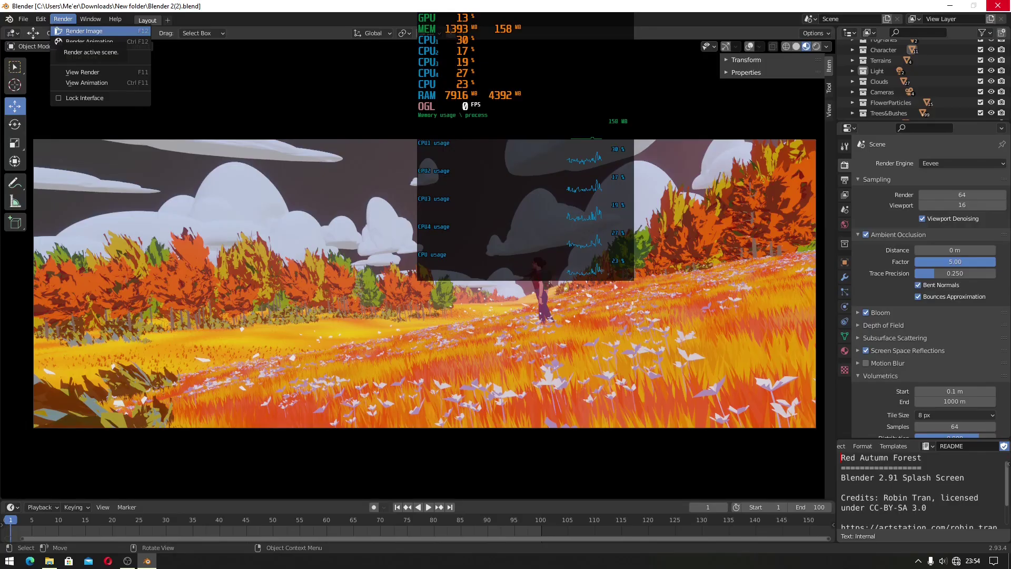
pyautogui.click(79, 31)
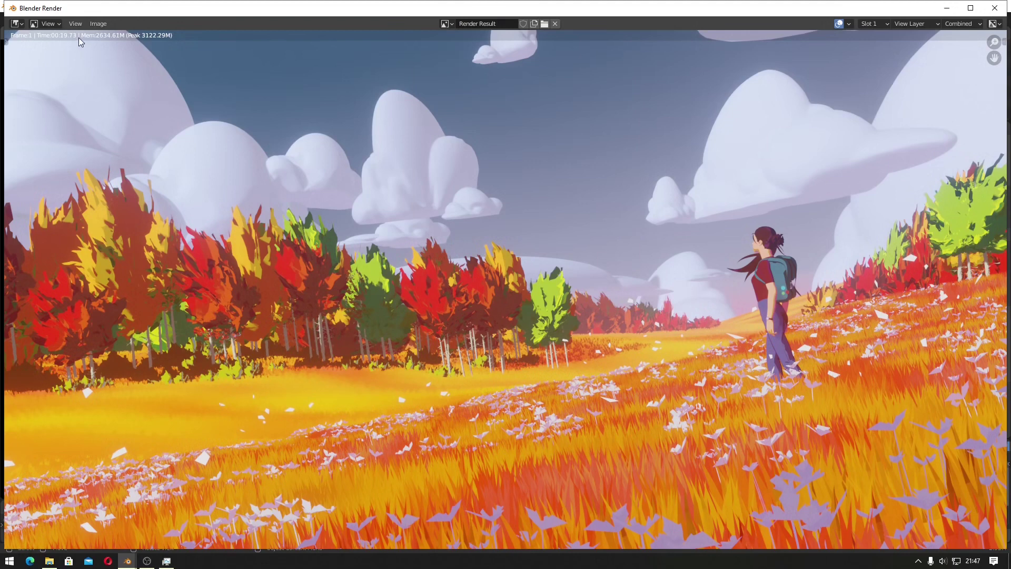
pyautogui.click(994, 8)
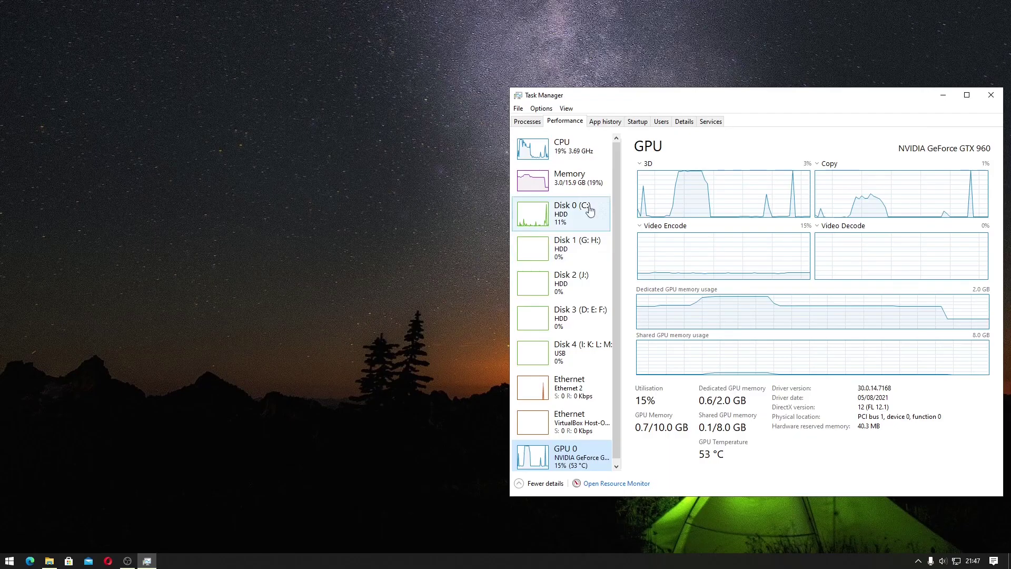
pyautogui.click(584, 188)
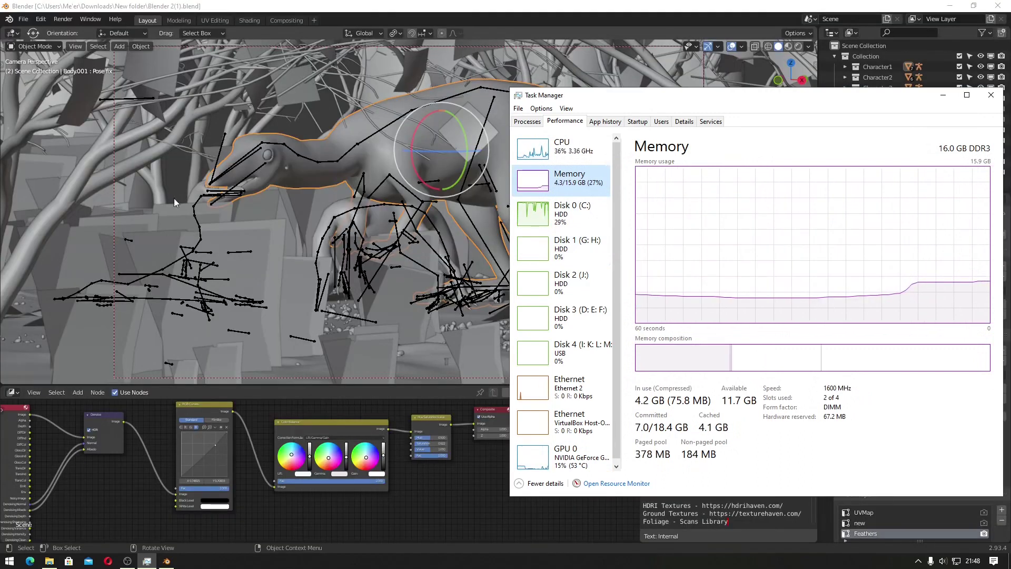
# - Set the Cycles render device to None in System preferences so rendering uses CPU only
pyautogui.click(40, 19)
pyautogui.click(106, 168)
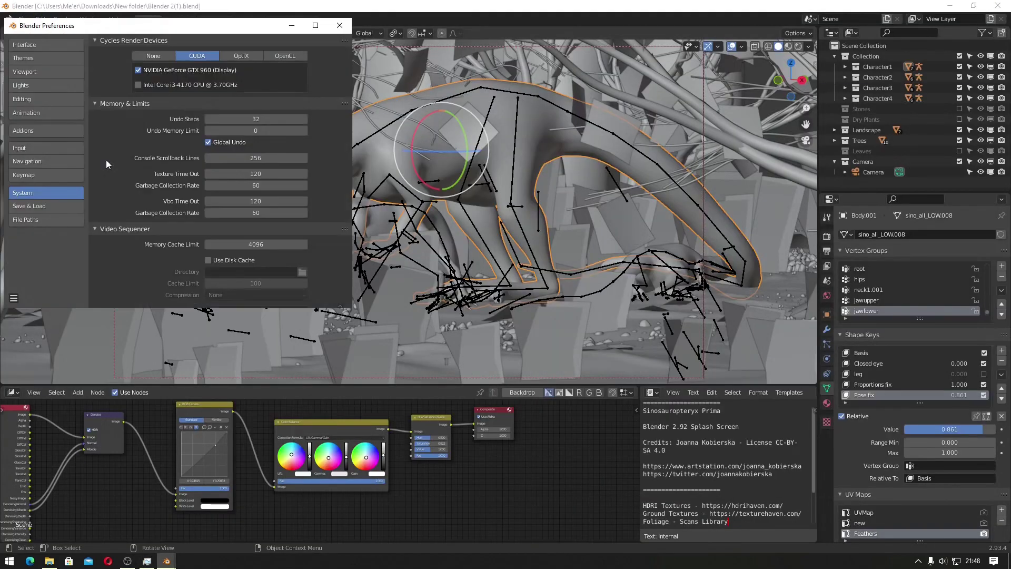
pyautogui.click(163, 57)
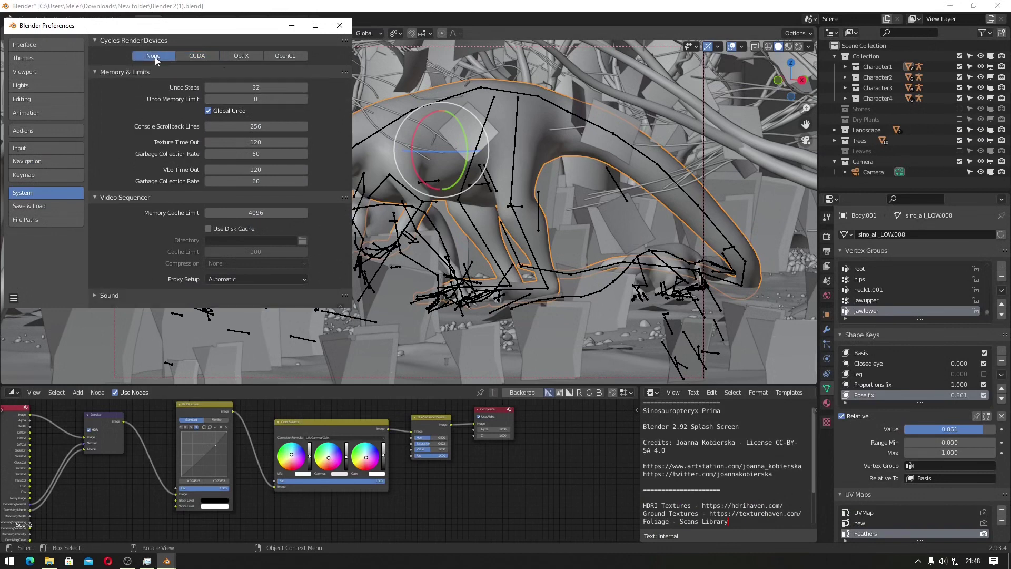
pyautogui.click(340, 25)
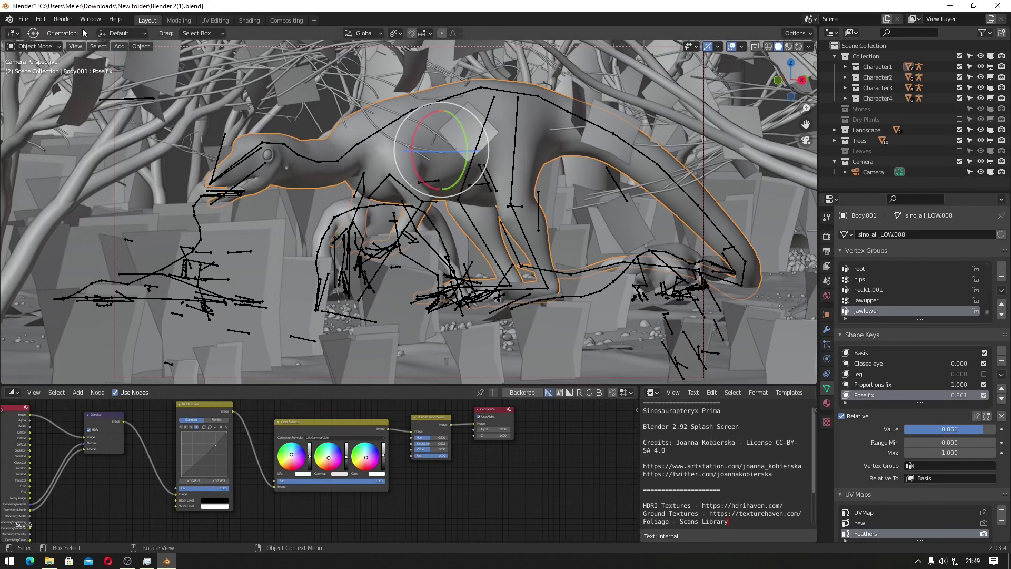
# - Render the dinosaur scene's current frame while watching CPU and memory usage in Task Manager
pyautogui.click(63, 19)
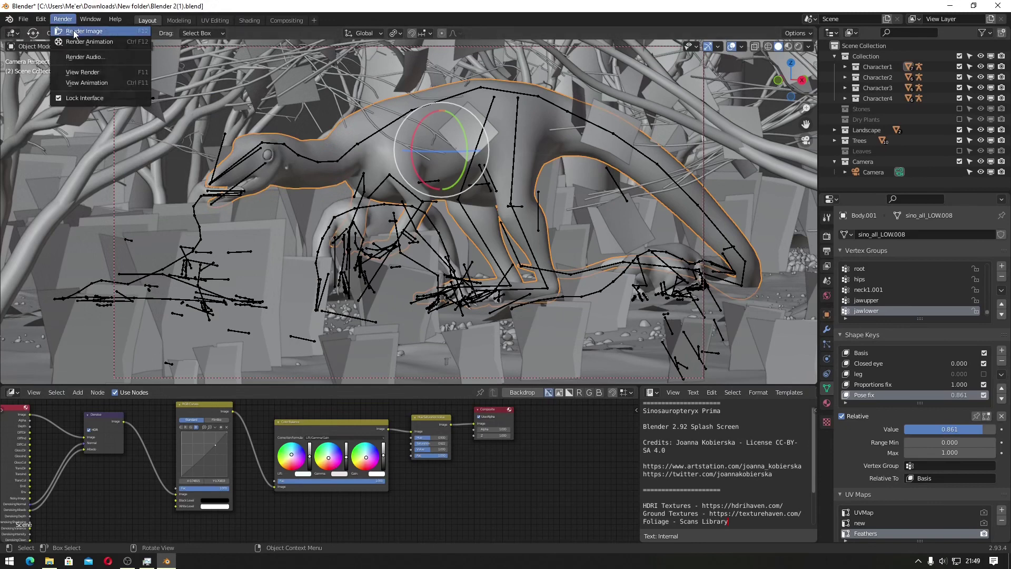
pyautogui.click(75, 33)
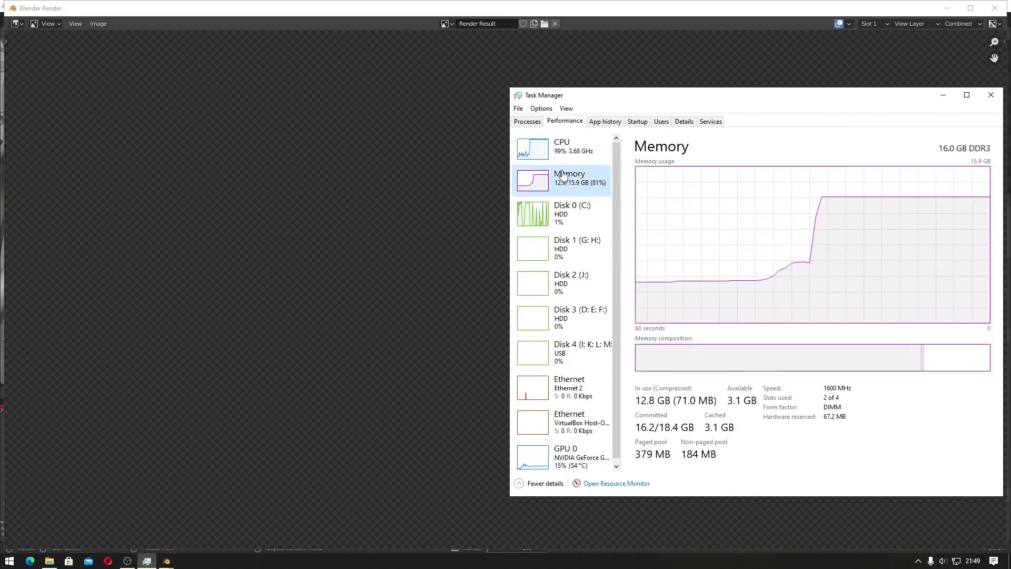
pyautogui.click(571, 150)
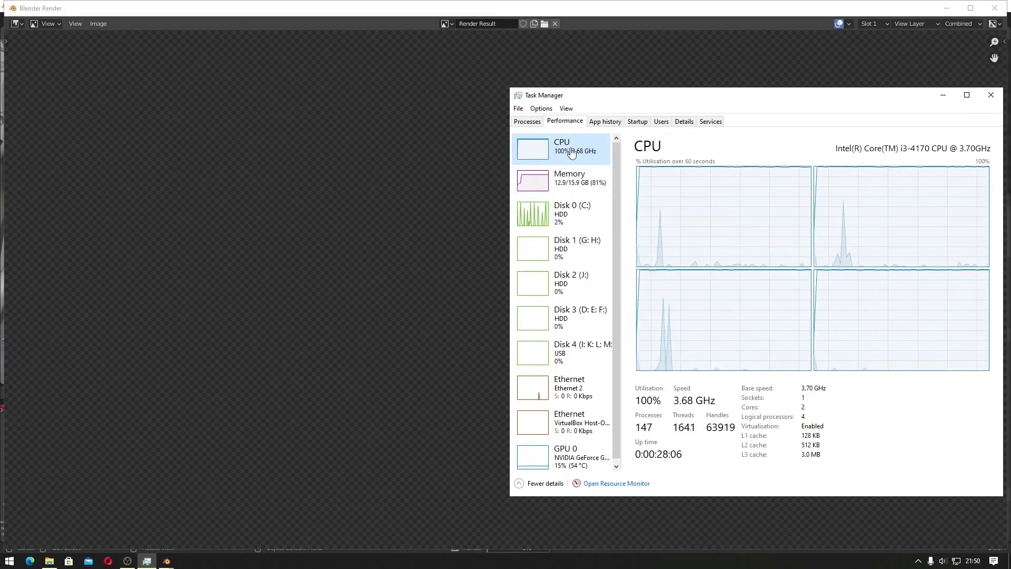
pyautogui.click(561, 178)
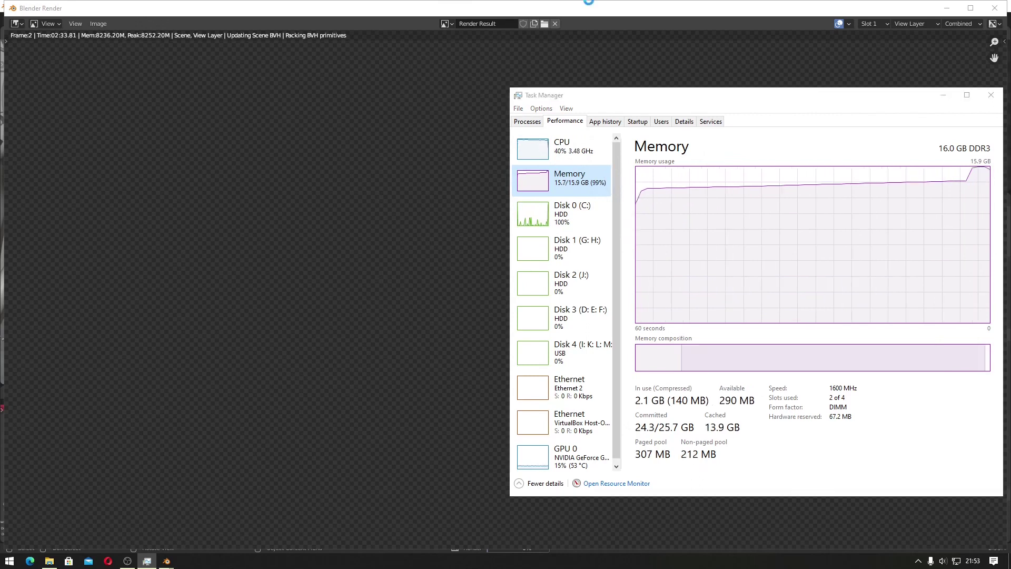
# - Force-close the unresponsive Blender with End Process once memory maxes out at 15.9 GB
pyautogui.click(552, 23)
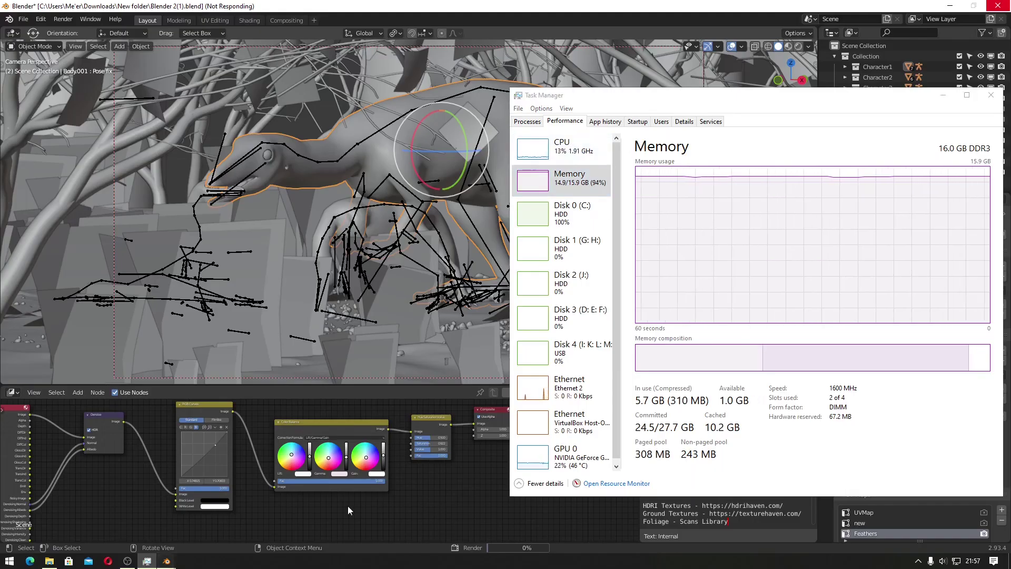
pyautogui.click(176, 563)
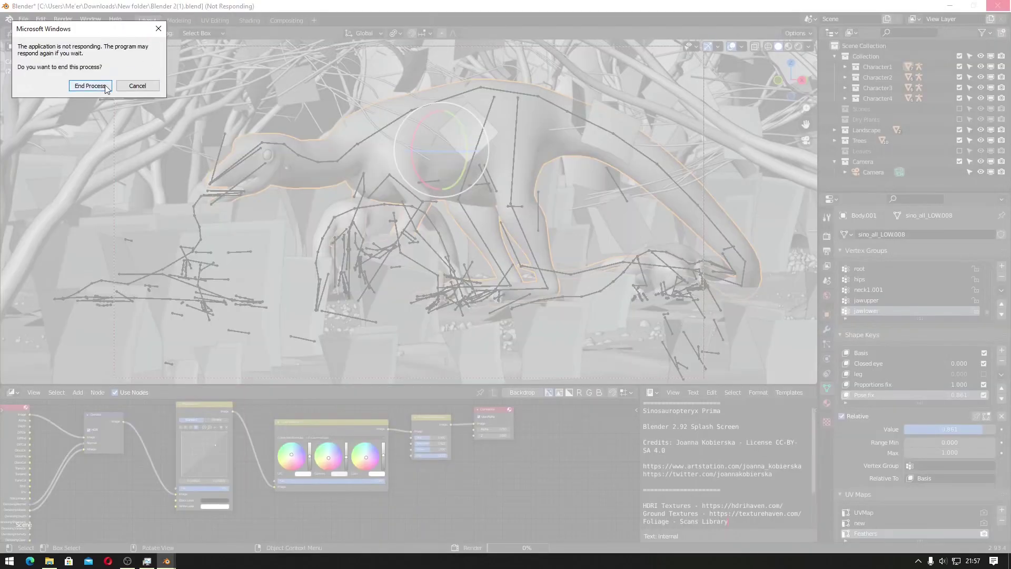
pyautogui.click(107, 88)
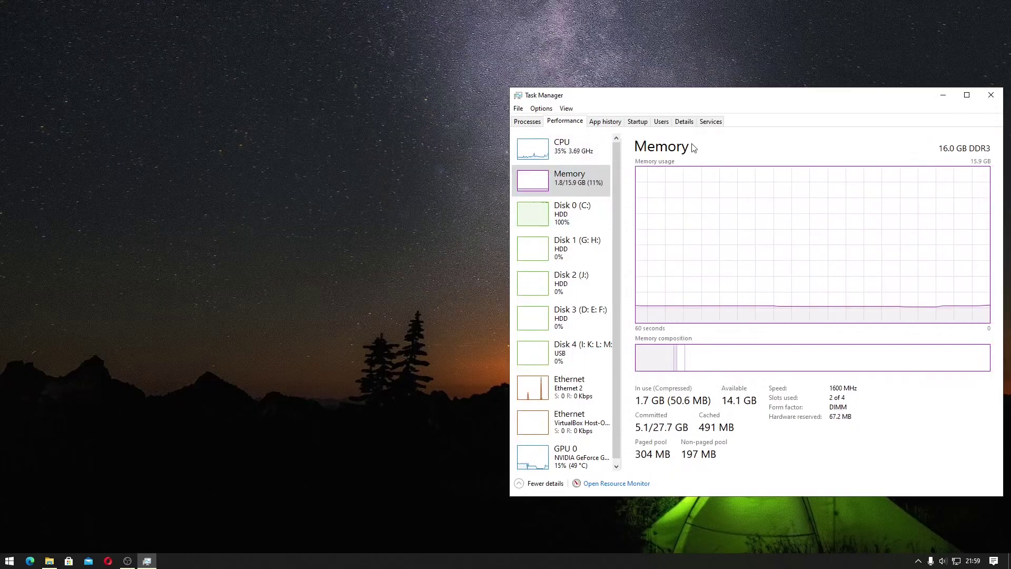